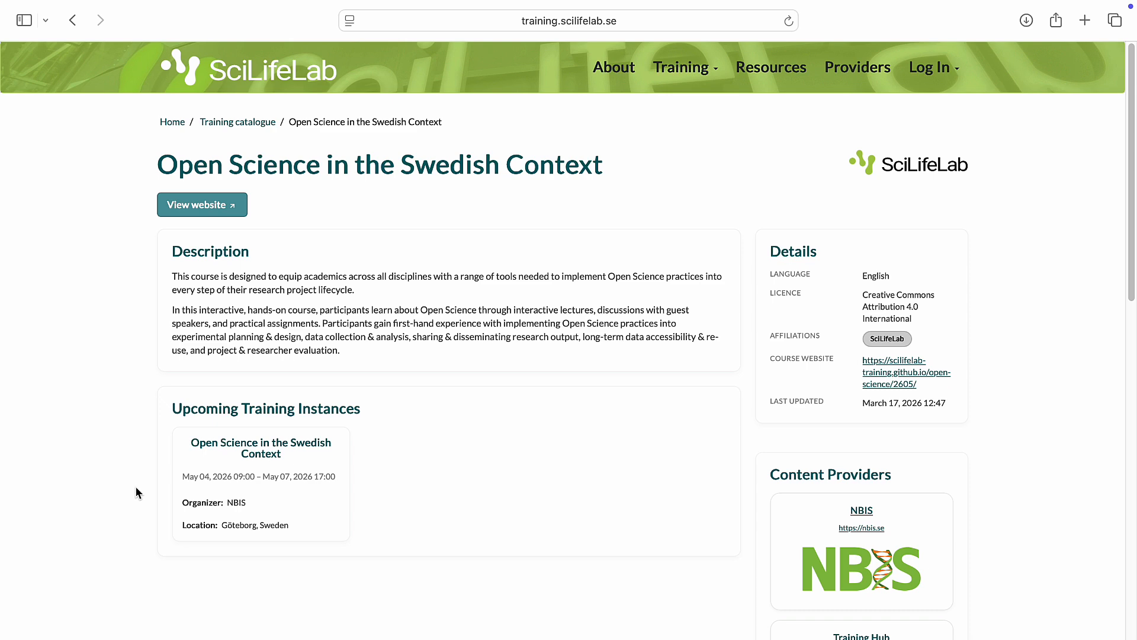
Step: Review the Open Science in the Swedish Context catalogue page and open its upcoming training instance
{"action": "scroll", "coordinate": [136, 494], "scroll_direction": "down", "scroll_amount": 10}
{"action": "scroll", "coordinate": [136, 494], "scroll_direction": "down", "scroll_amount": 7}
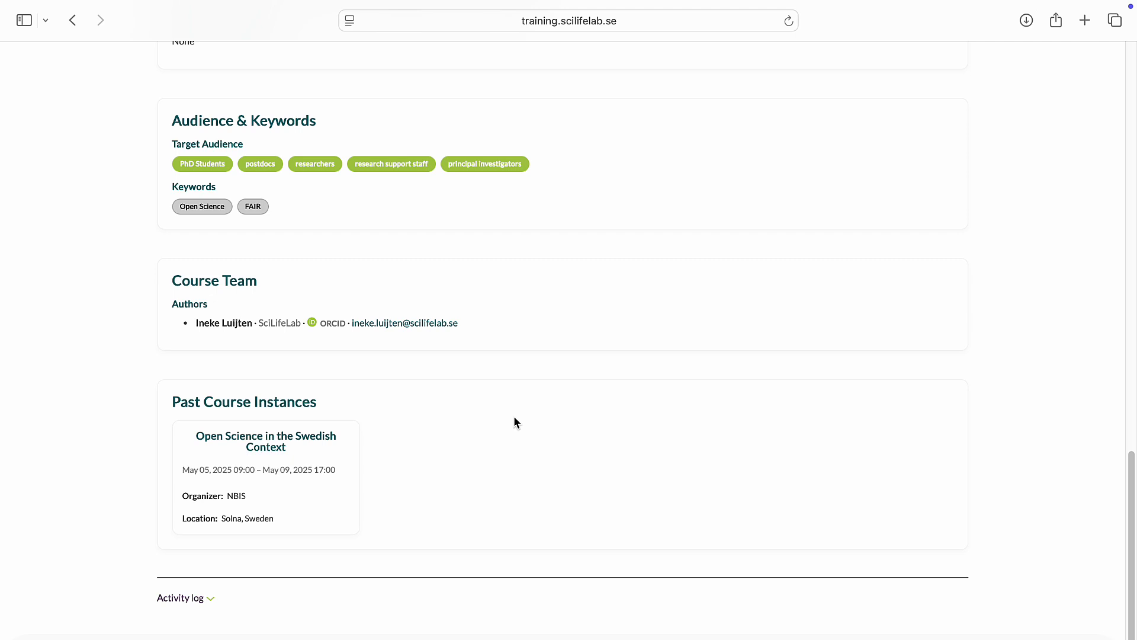
{"action": "scroll", "coordinate": [514, 419], "scroll_direction": "up", "scroll_amount": 17}
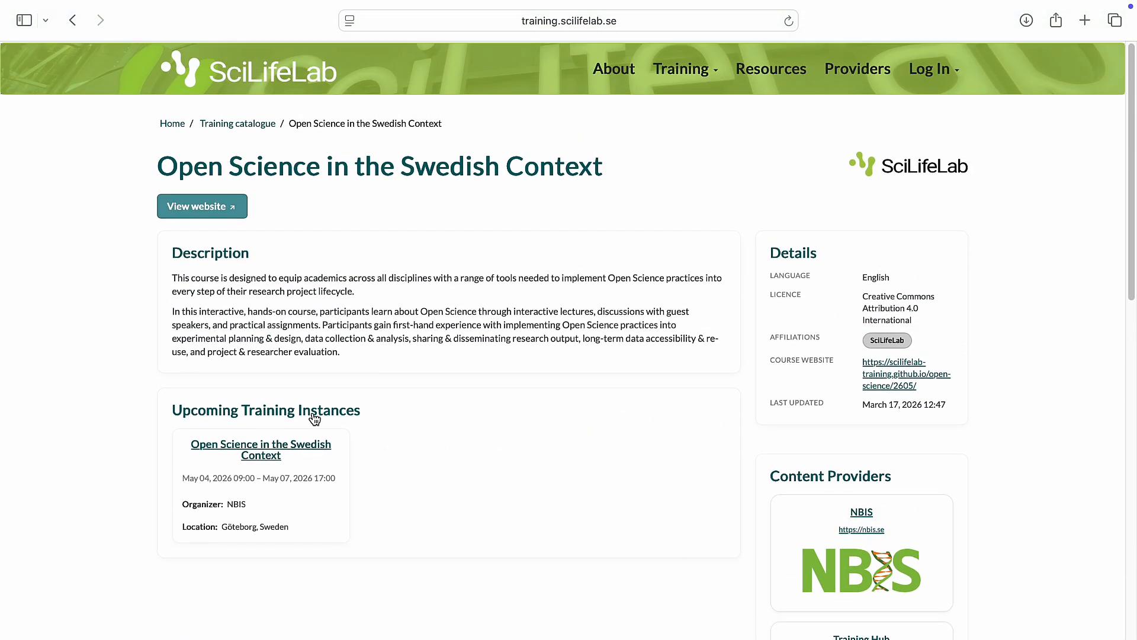
{"action": "left_click", "coordinate": [314, 449]}
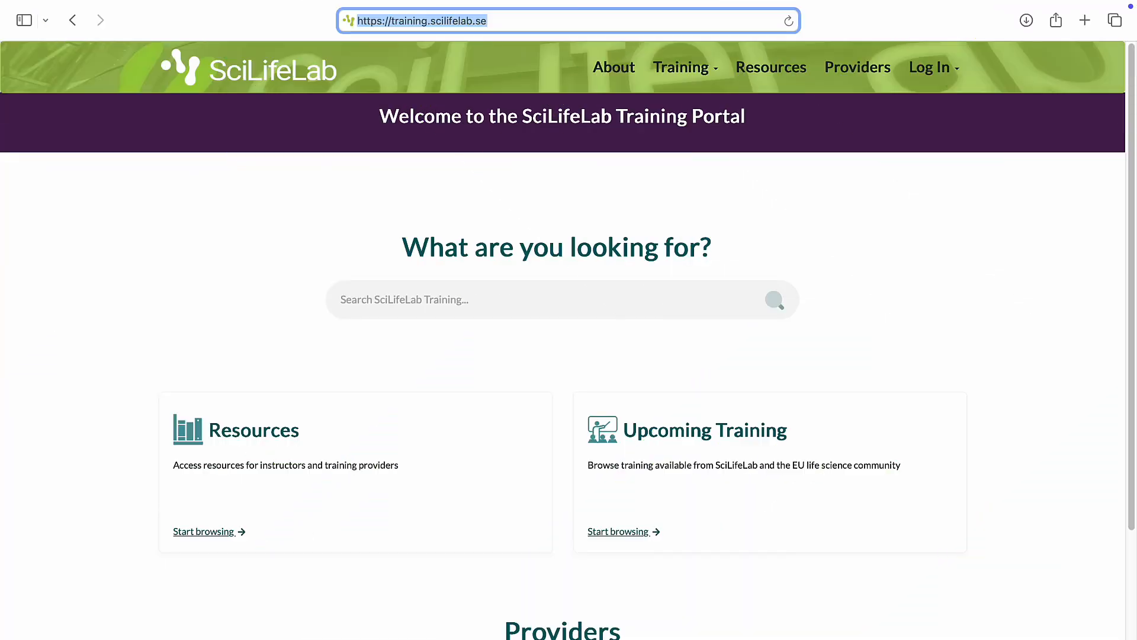
Step: Log in to the training portal with the trainer account's username and password
{"action": "left_click", "coordinate": [928, 70]}
{"action": "left_click", "coordinate": [931, 105]}
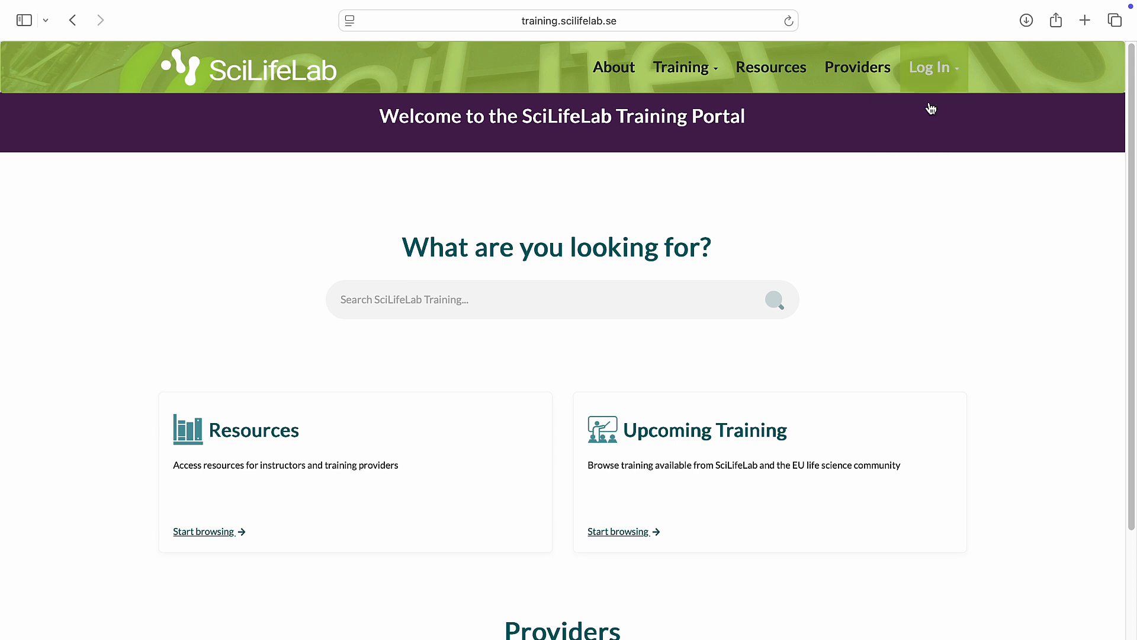
{"action": "type", "text": "Roger-T"}
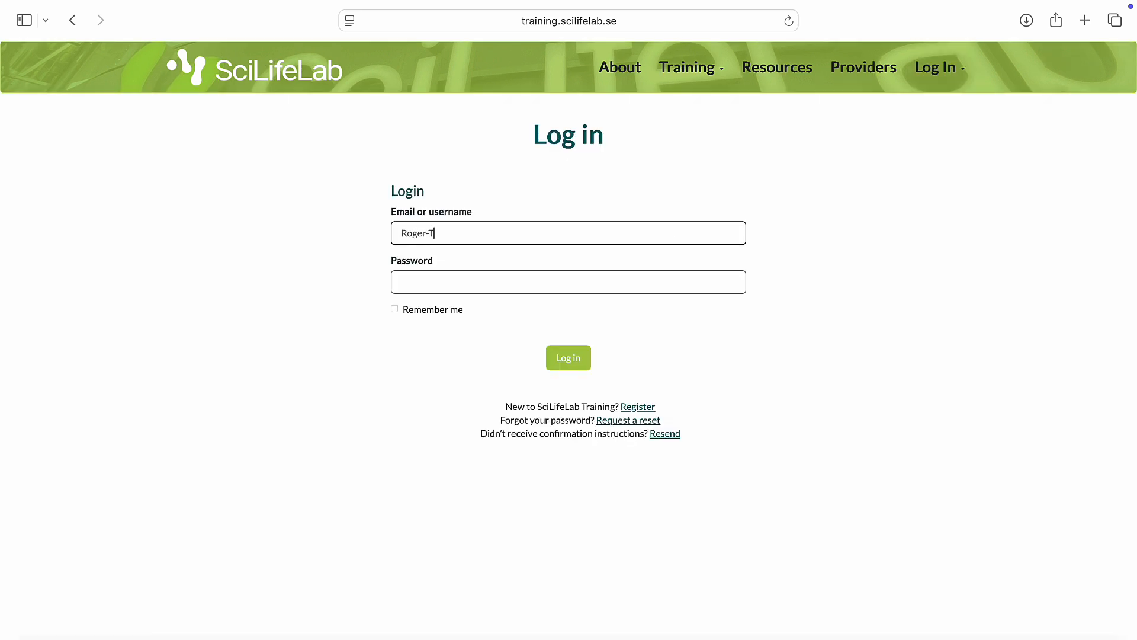
{"action": "type", "text": "rainer"}
{"action": "key", "text": "Tab"}
{"action": "type", "text": "•"}
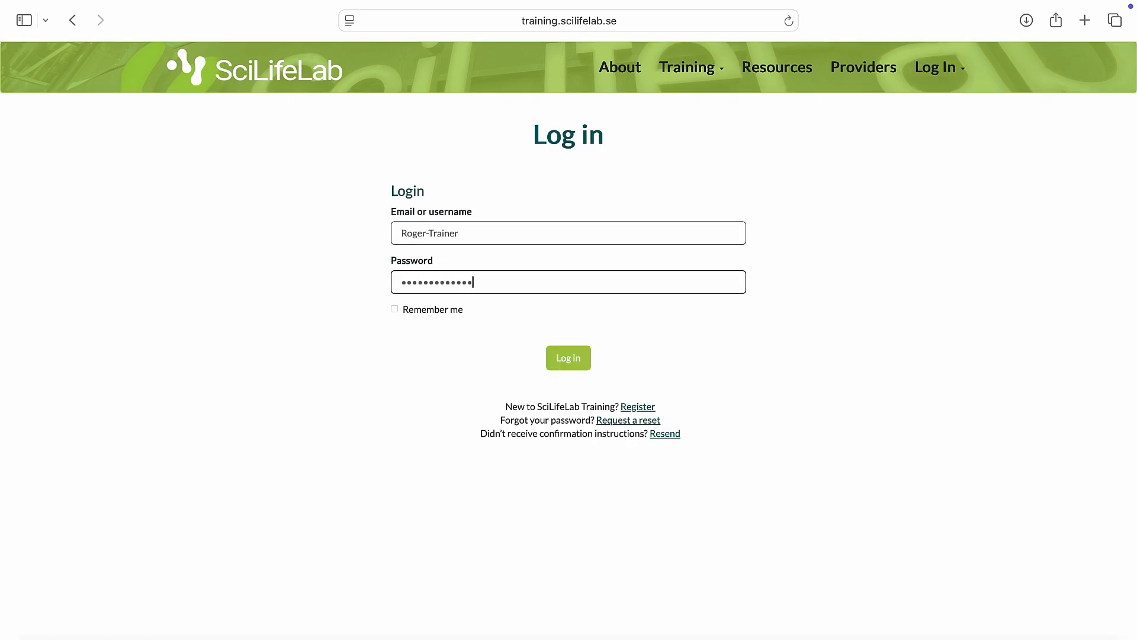
{"action": "left_click", "coordinate": [568, 358]}
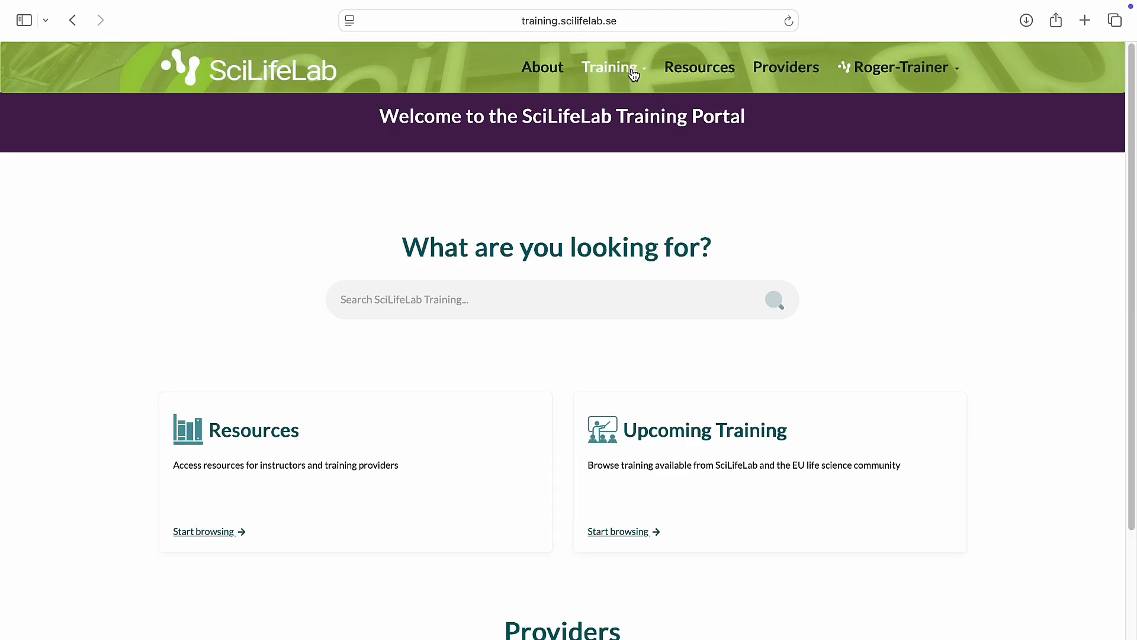
Step: Open the training catalogue and start a new catalogue entry
{"action": "left_click", "coordinate": [632, 70]}
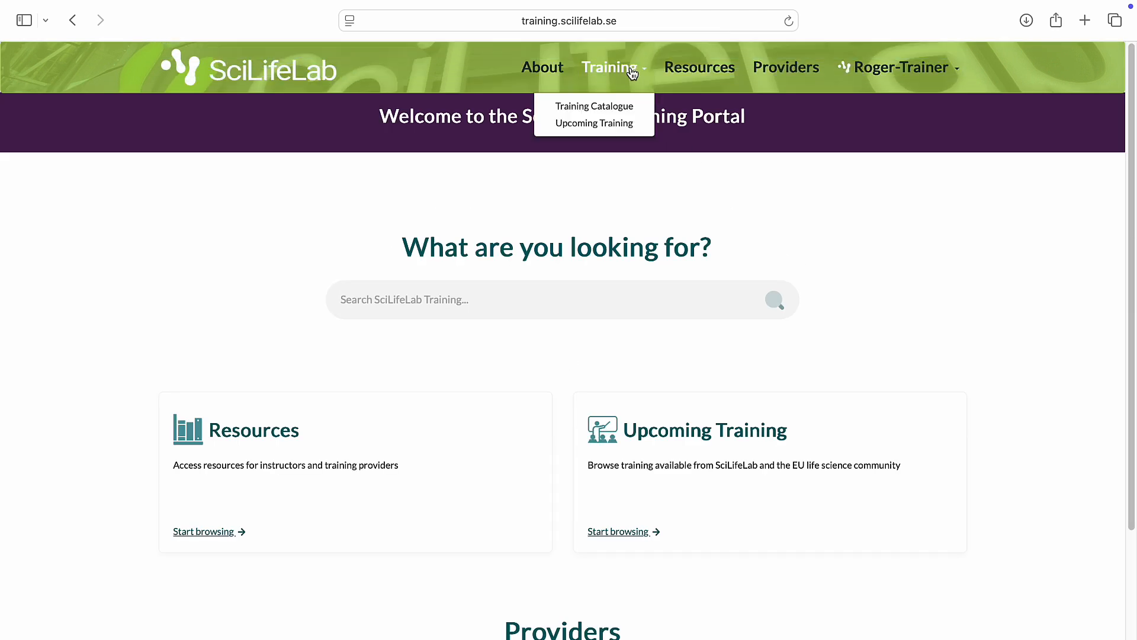
{"action": "left_click", "coordinate": [621, 111]}
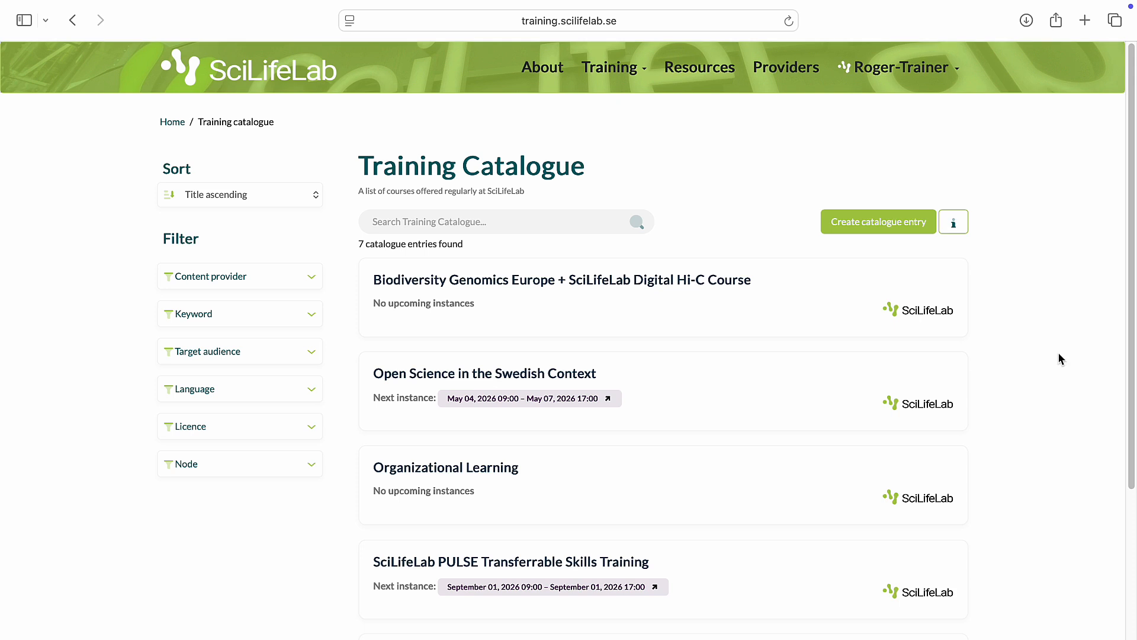
{"action": "left_click", "coordinate": [875, 223]}
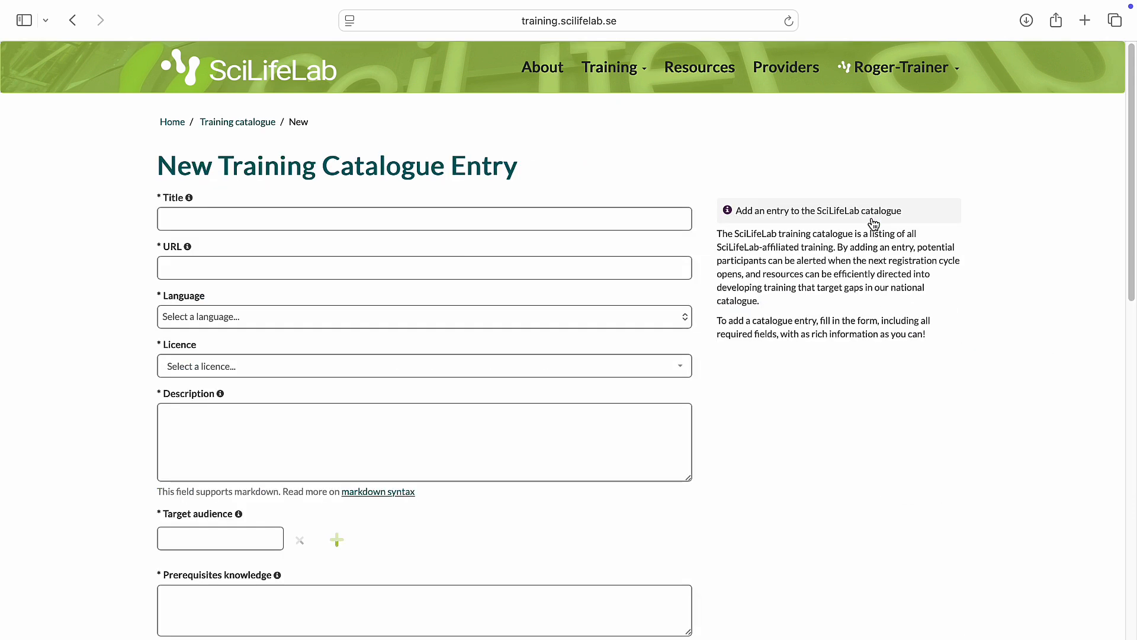
{"action": "left_click", "coordinate": [648, 216]}
{"action": "type", "text": "Electron Microscopy for Parrots"}
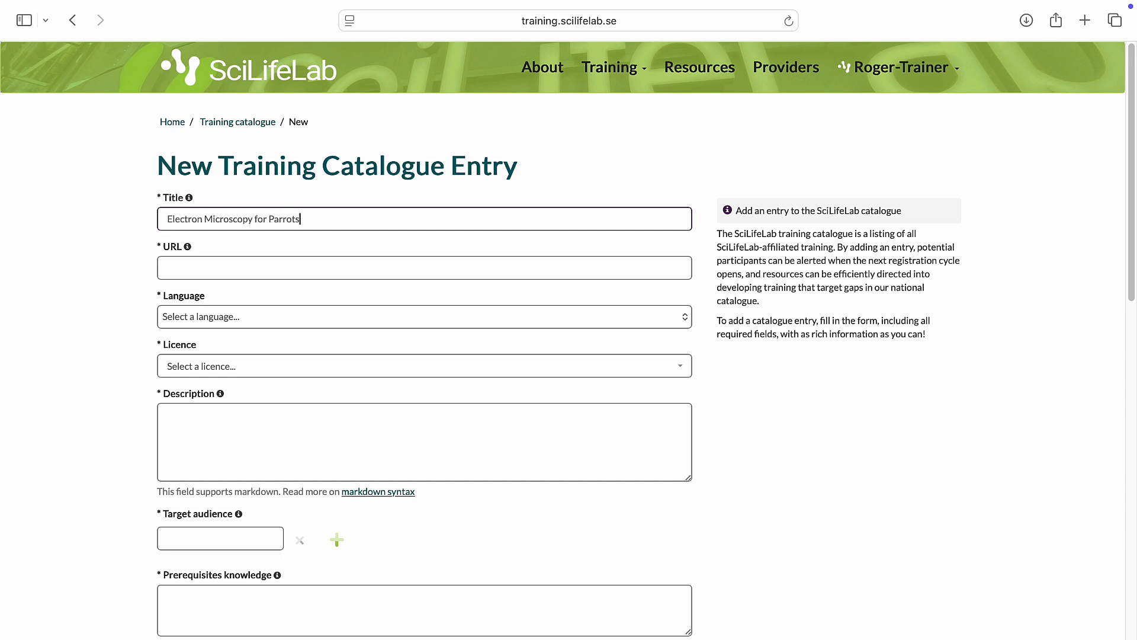
{"action": "left_click", "coordinate": [464, 263]}
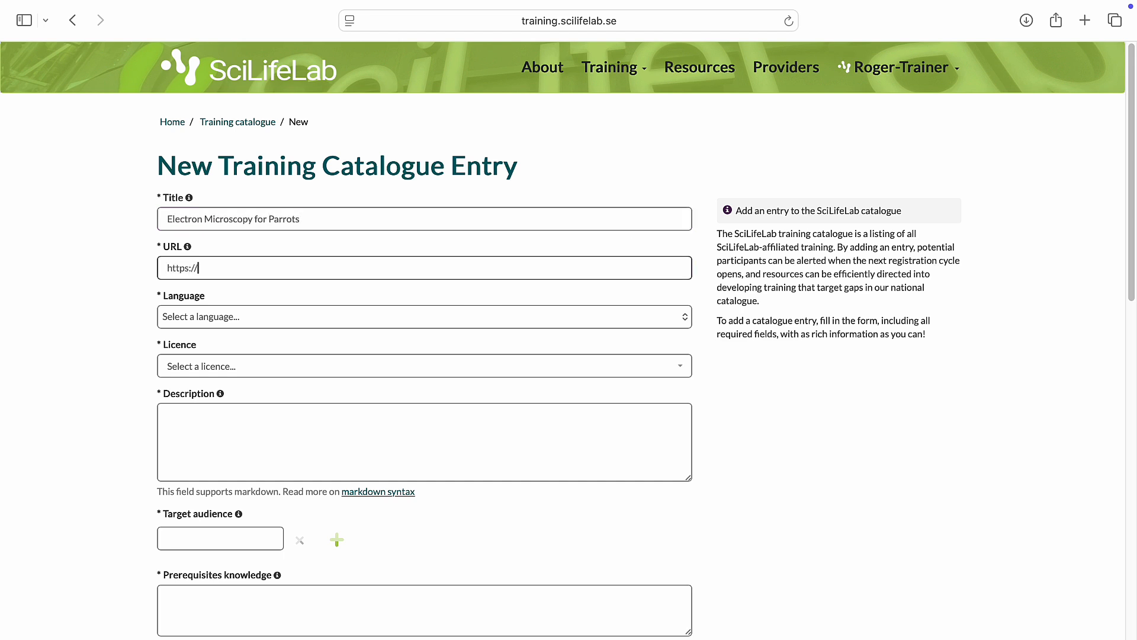
{"action": "type", "text": "https://www.em4parrots.com"}
Step: Set the entry's language to English and its licence to Creative Commons Attribution 4.0 International
{"action": "left_click", "coordinate": [425, 309]}
{"action": "left_click", "coordinate": [401, 330]}
{"action": "left_click", "coordinate": [343, 361]}
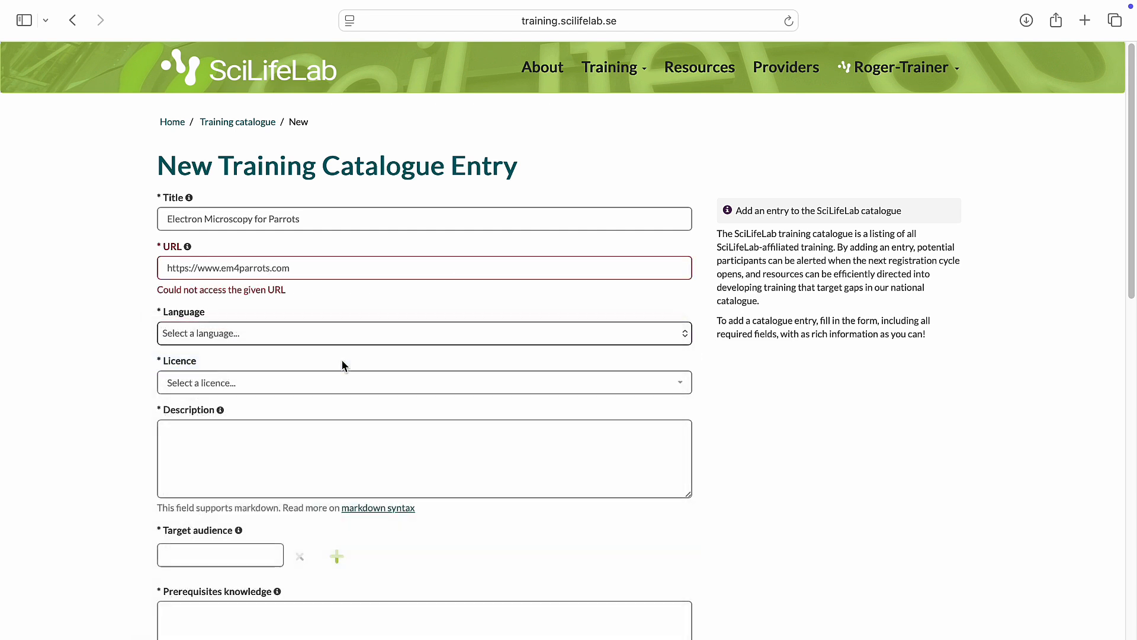
{"action": "left_click", "coordinate": [273, 391]}
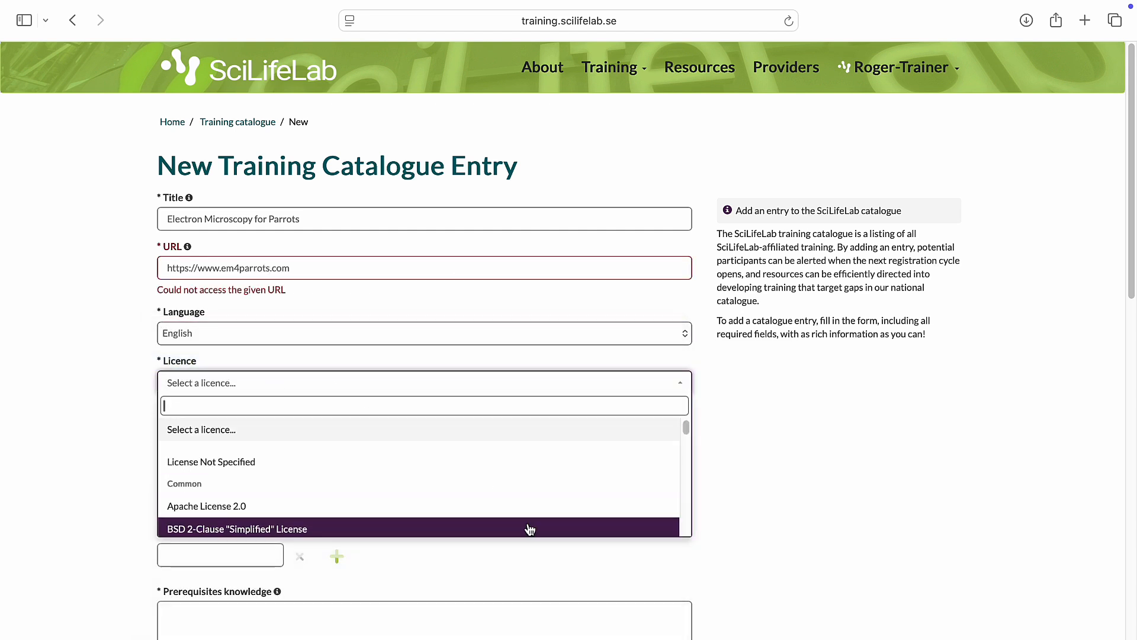
{"action": "scroll", "coordinate": [530, 529], "scroll_direction": "down", "scroll_amount": 5}
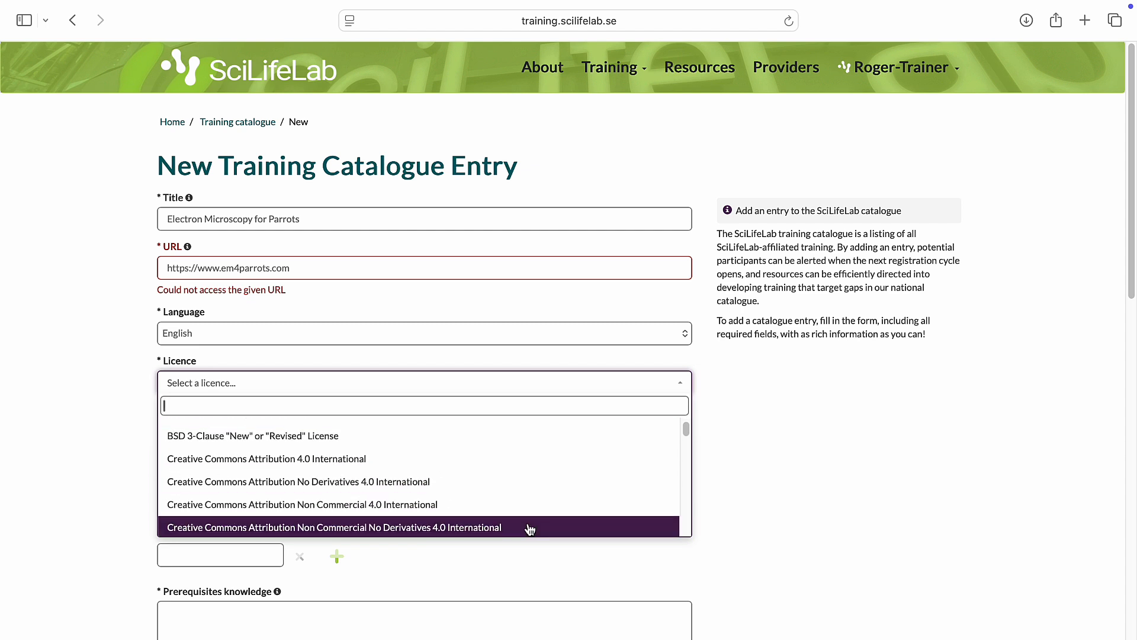
{"action": "left_click", "coordinate": [353, 469]}
Step: Enter the description "In this course, parrots will be taught the basics of electron microscopy."
{"action": "left_click", "coordinate": [221, 439]}
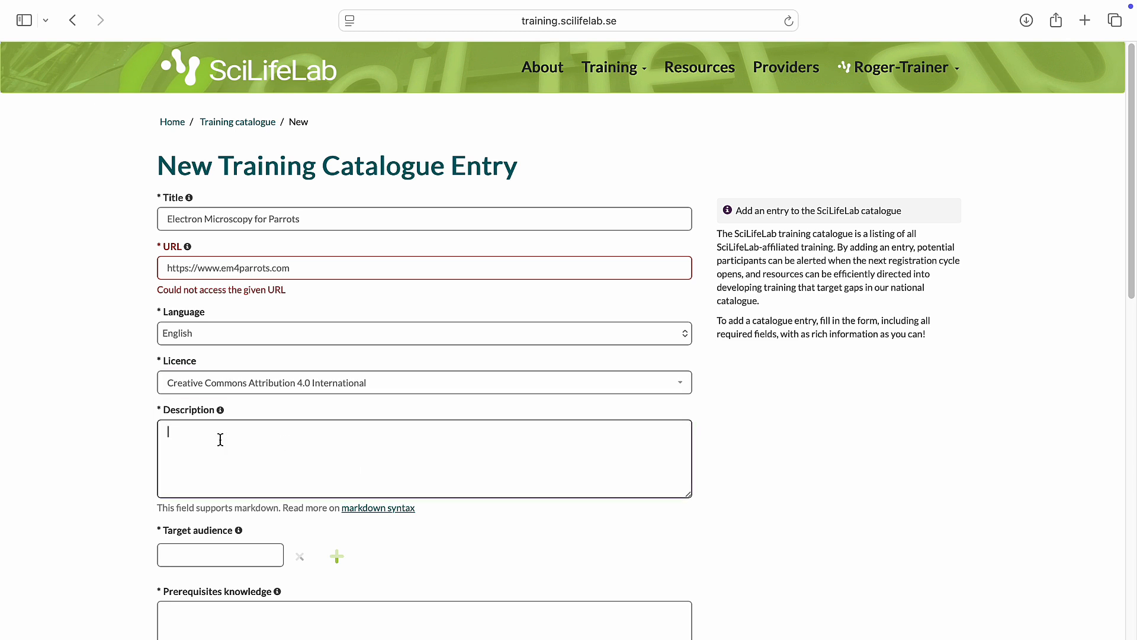
{"action": "type", "text": "In this course, parrots will be tau"}
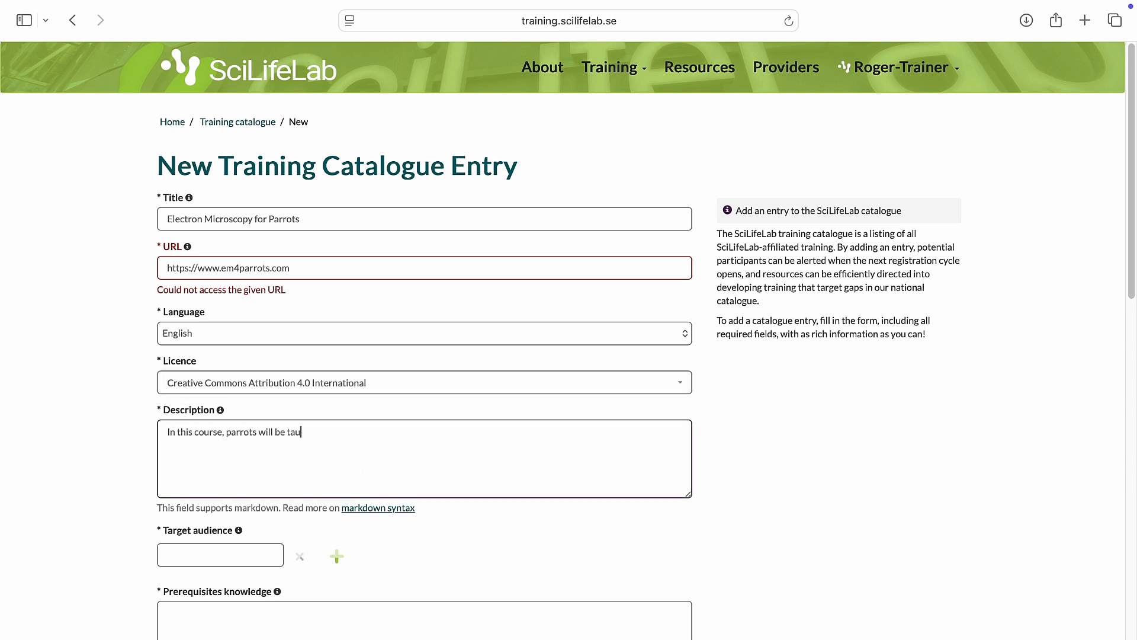
{"action": "type", "text": "ght the basics of electron microscopy."}
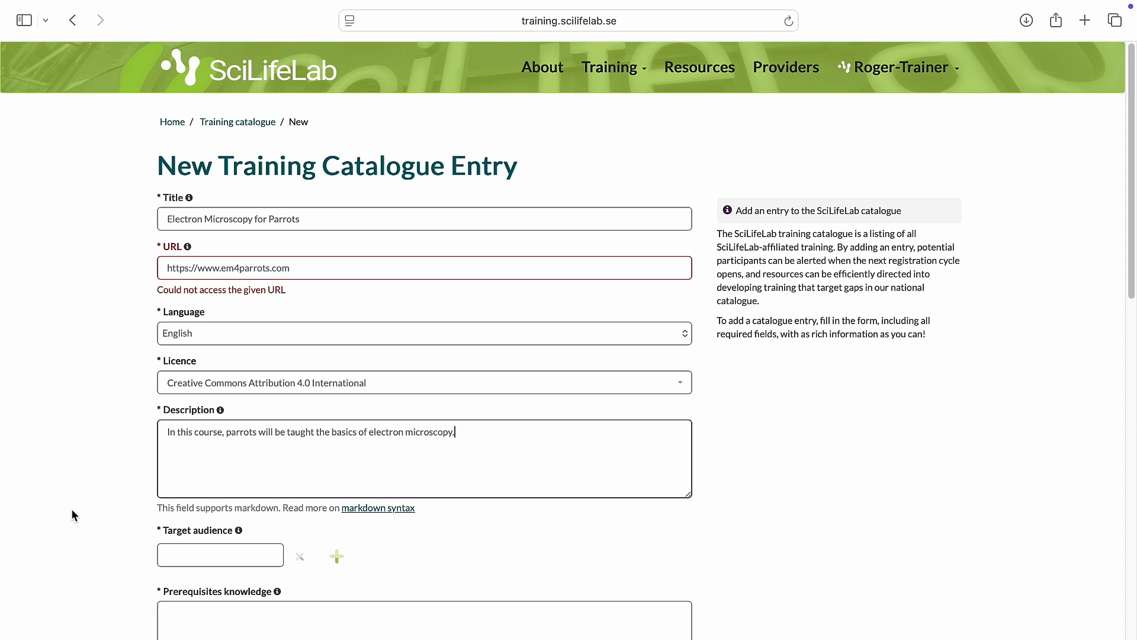
Step: Add parrots, PhD Students and everyone as the entry's target audiences
{"action": "left_click", "coordinate": [202, 555]}
{"action": "type", "text": "parrots"}
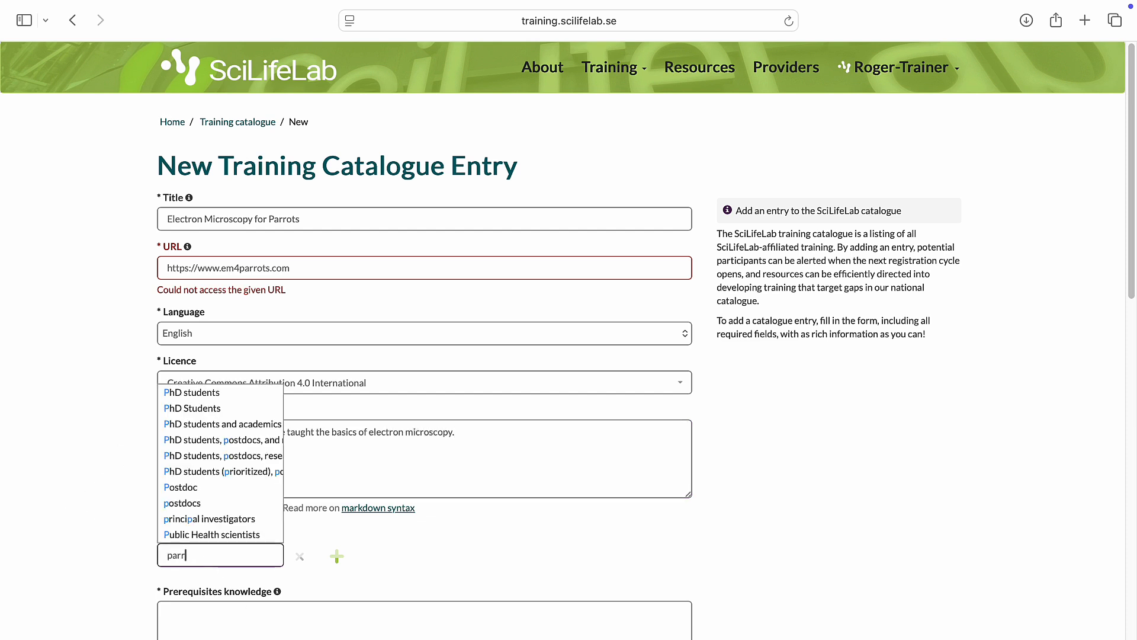
{"action": "left_click", "coordinate": [337, 557]}
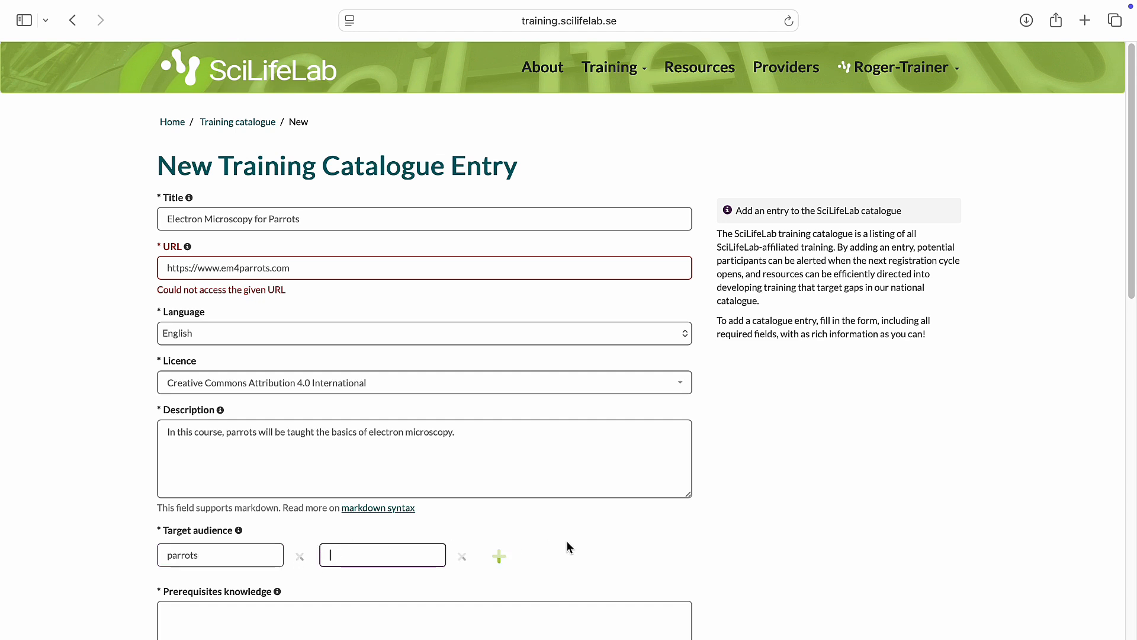
{"action": "type", "text": "Ph"}
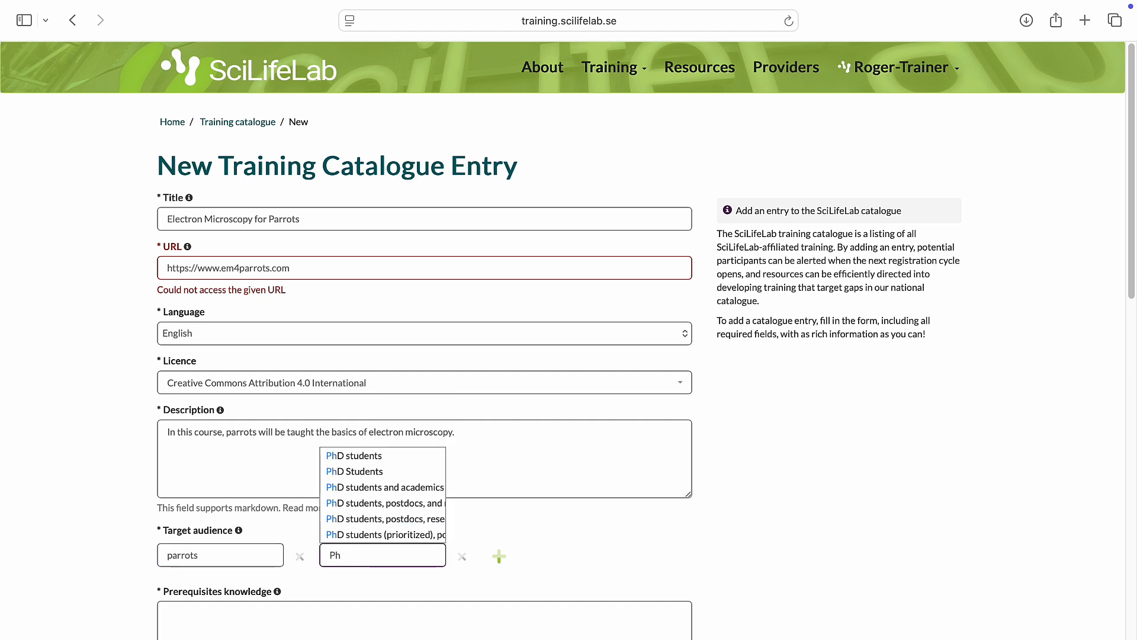
{"action": "left_click", "coordinate": [402, 478]}
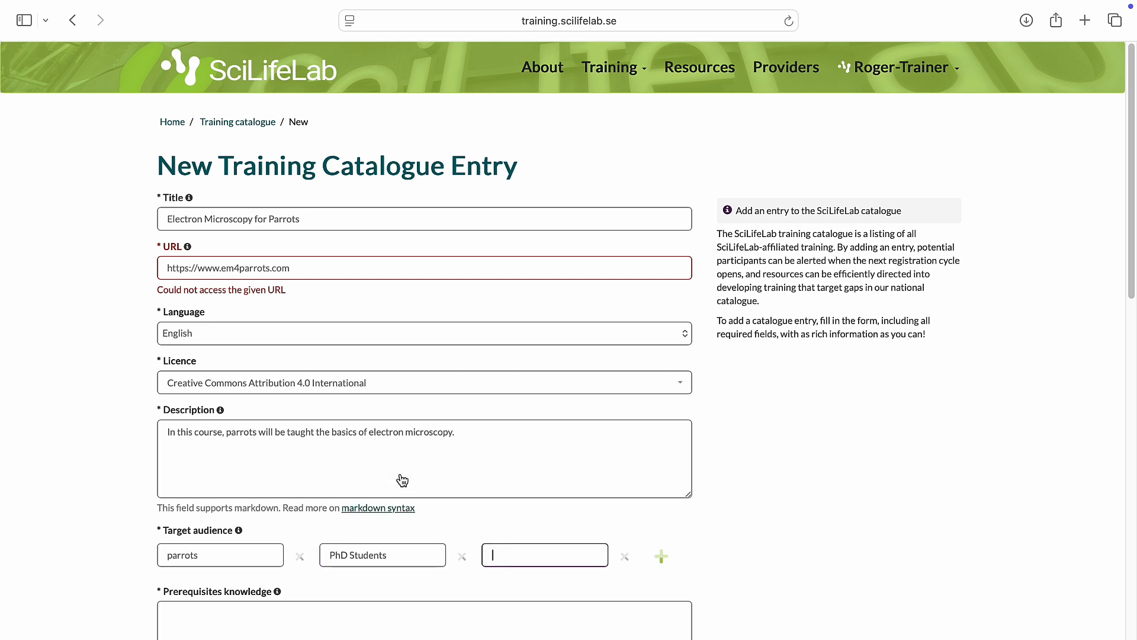
{"action": "type", "text": "e"}
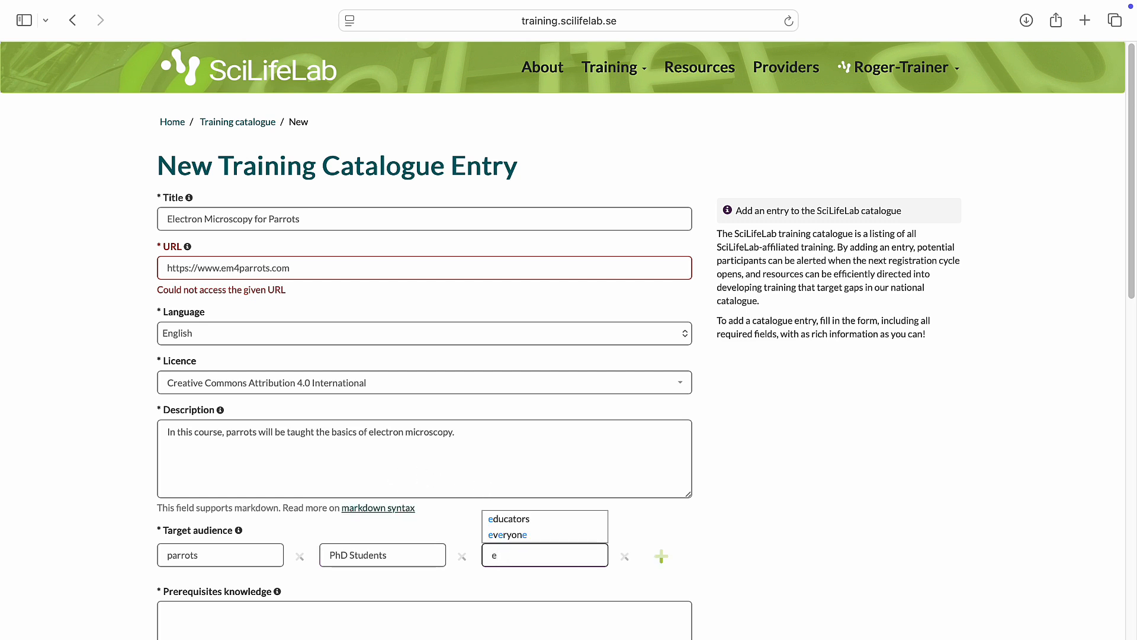
{"action": "left_click", "coordinate": [513, 535]}
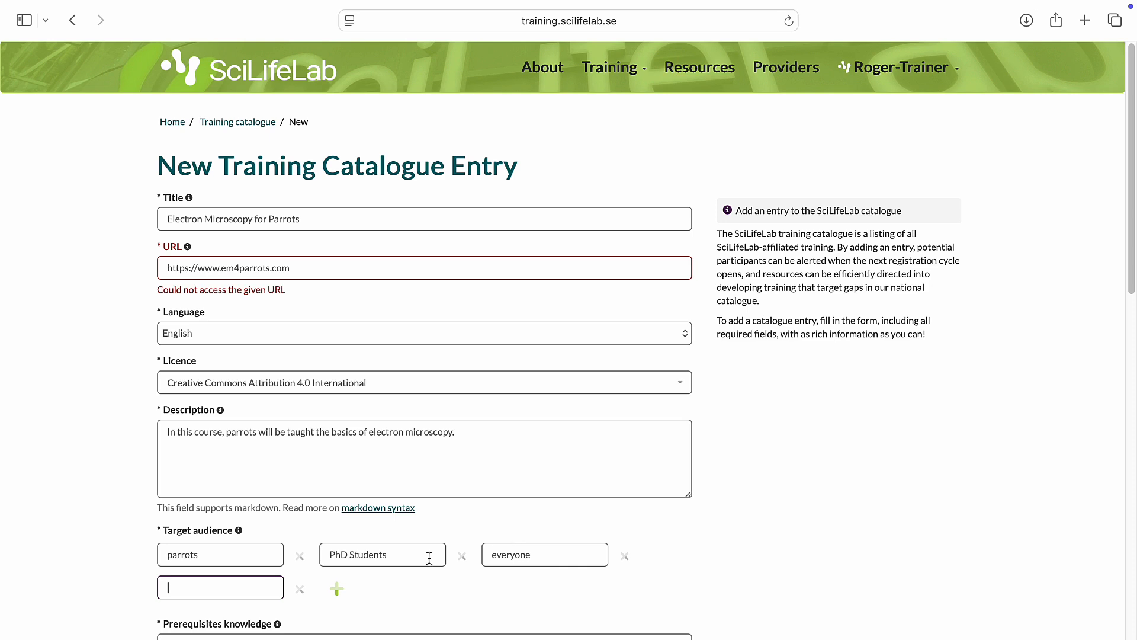
Step: Enter "Being a parrot" as the prerequisite knowledge and "None" as the technical prerequisites
{"action": "scroll", "coordinate": [427, 560], "scroll_direction": "down", "scroll_amount": 5}
{"action": "left_click", "coordinate": [346, 541]}
{"action": "scroll", "coordinate": [347, 543], "scroll_direction": "down", "scroll_amount": 1}
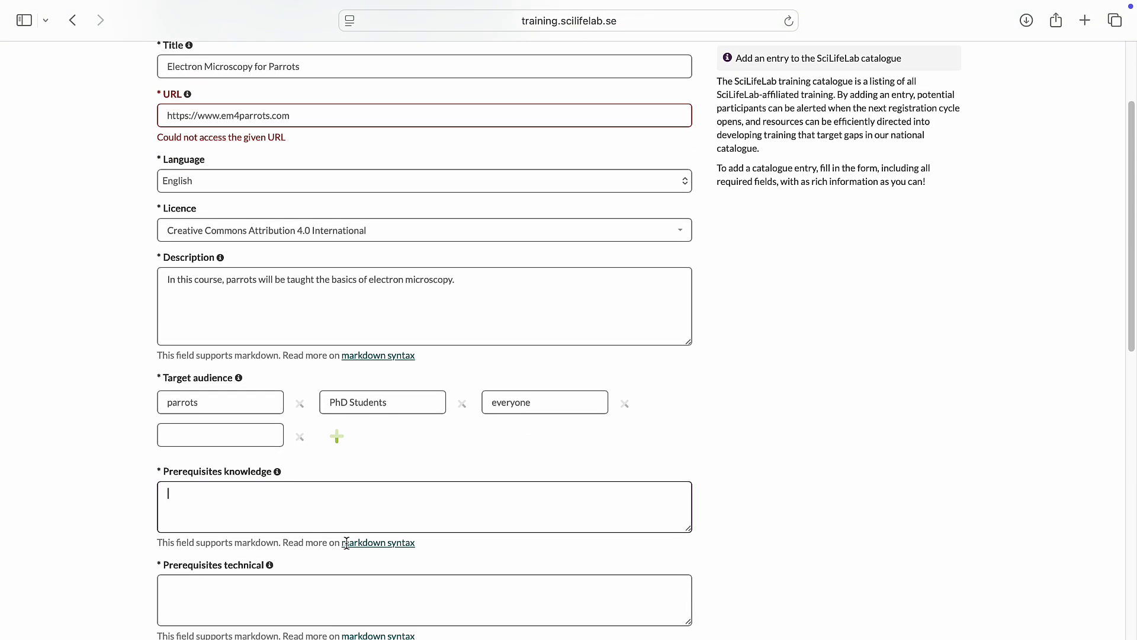
{"action": "scroll", "coordinate": [347, 543], "scroll_direction": "down", "scroll_amount": 10}
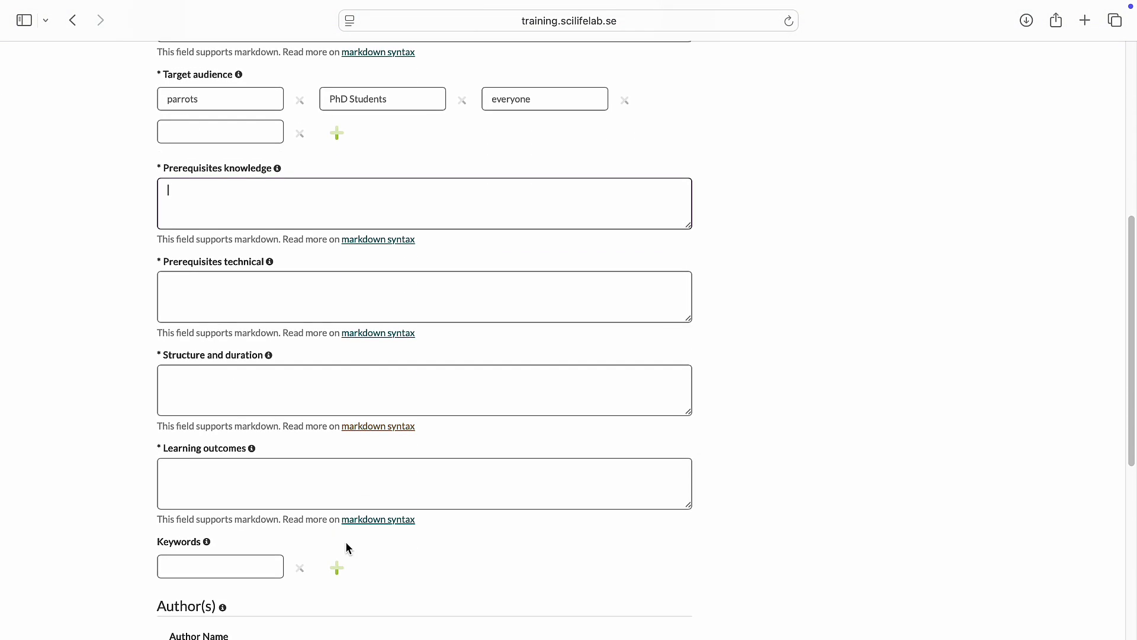
{"action": "type", "text": "Being a parrot"}
{"action": "left_click", "coordinate": [212, 293]}
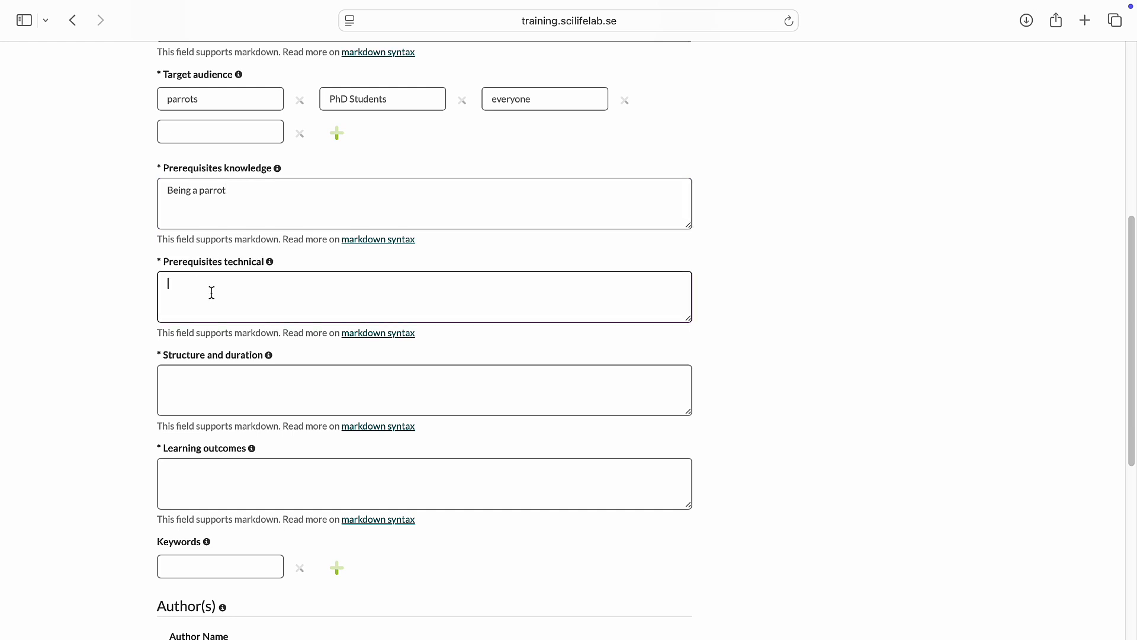
Step: Fill in the structure and duration with "2 days full time" and, on a second line, "hands-on practical application of EM techniques"
{"action": "left_click", "coordinate": [198, 394]}
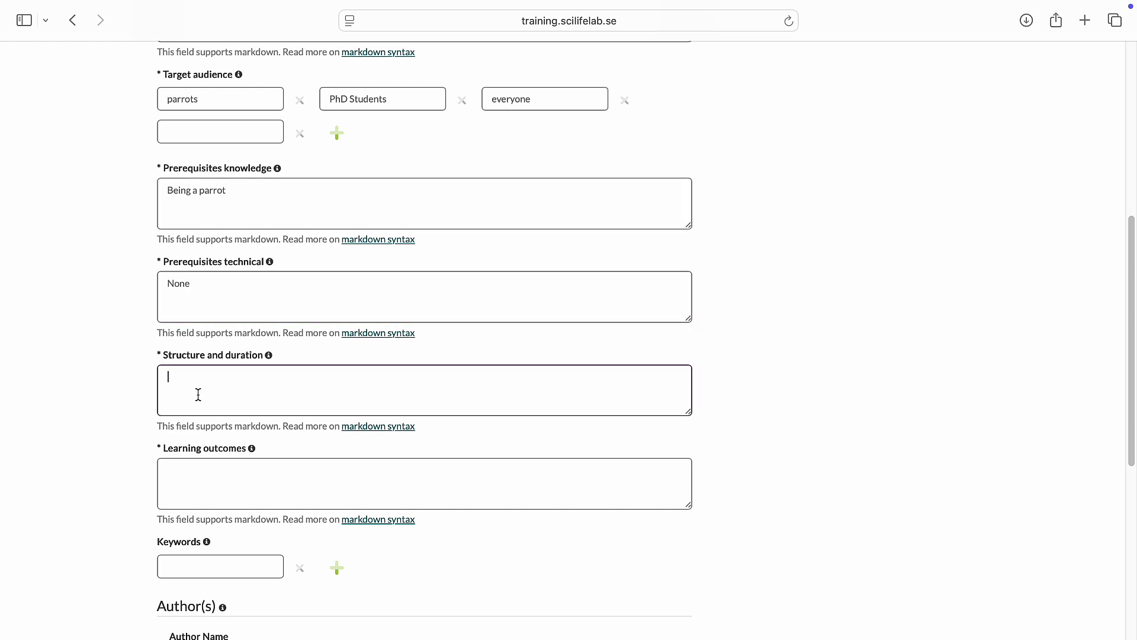
{"action": "type", "text": "2 days"}
{"action": "type", "text": " full time hands-on"}
{"action": "type", "text": " practical application of EM techniques"}
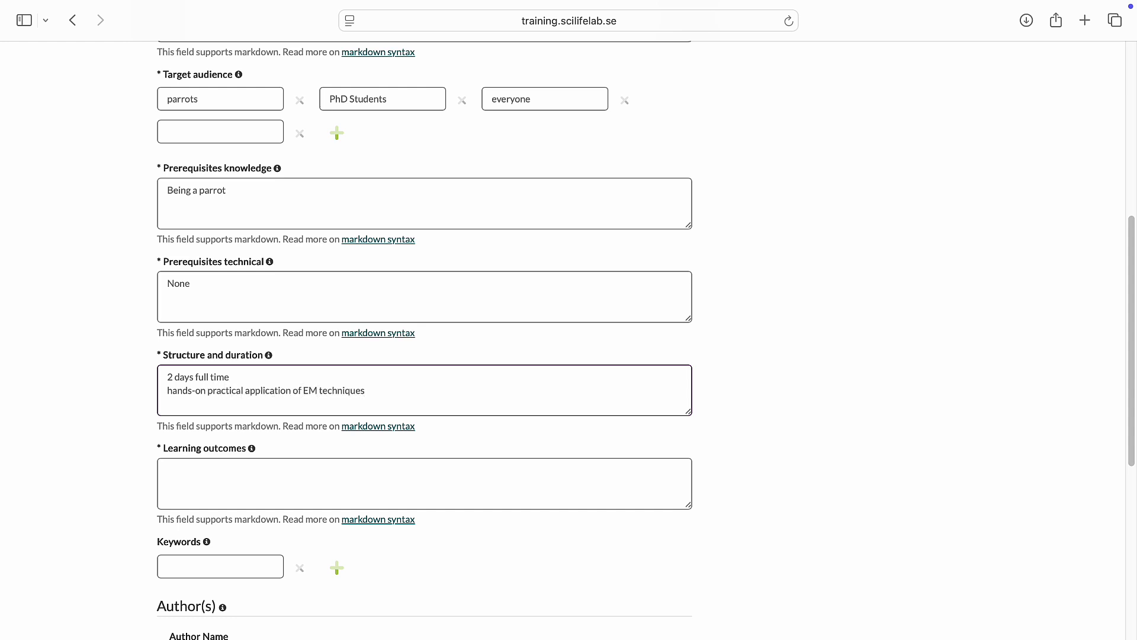
Step: Enter the learning outcomes "By the end of the training, participants will be able to: - apply EM preparation techniques - explain how to control the microscope with bird feet"
{"action": "left_click", "coordinate": [188, 465]}
{"action": "type", "text": "By the "}
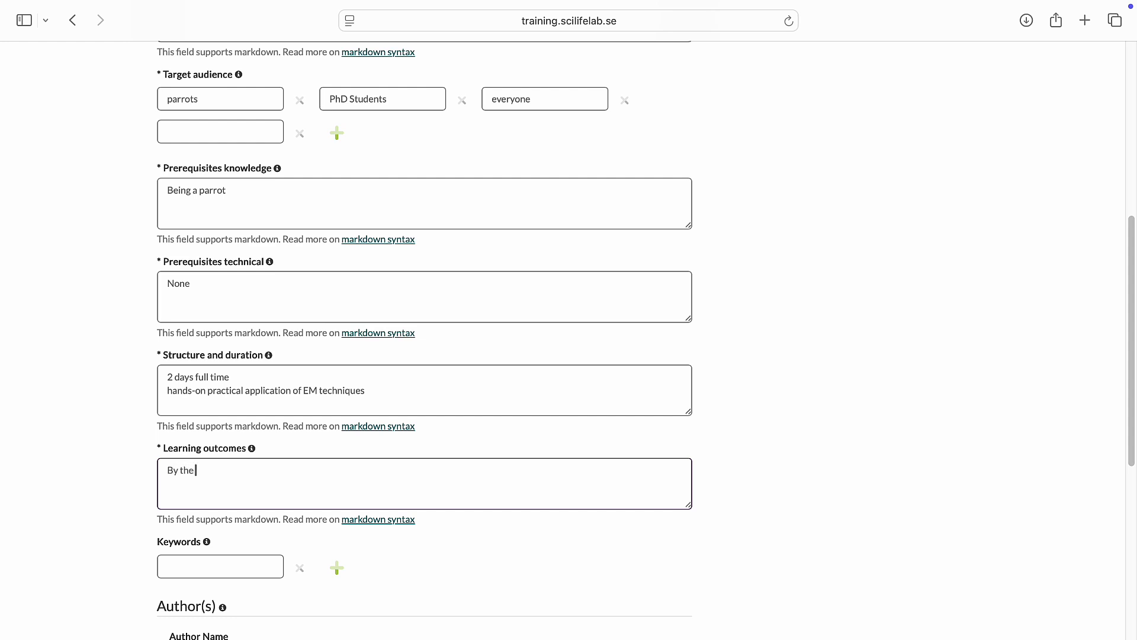
{"action": "type", "text": "end of the training, participa"}
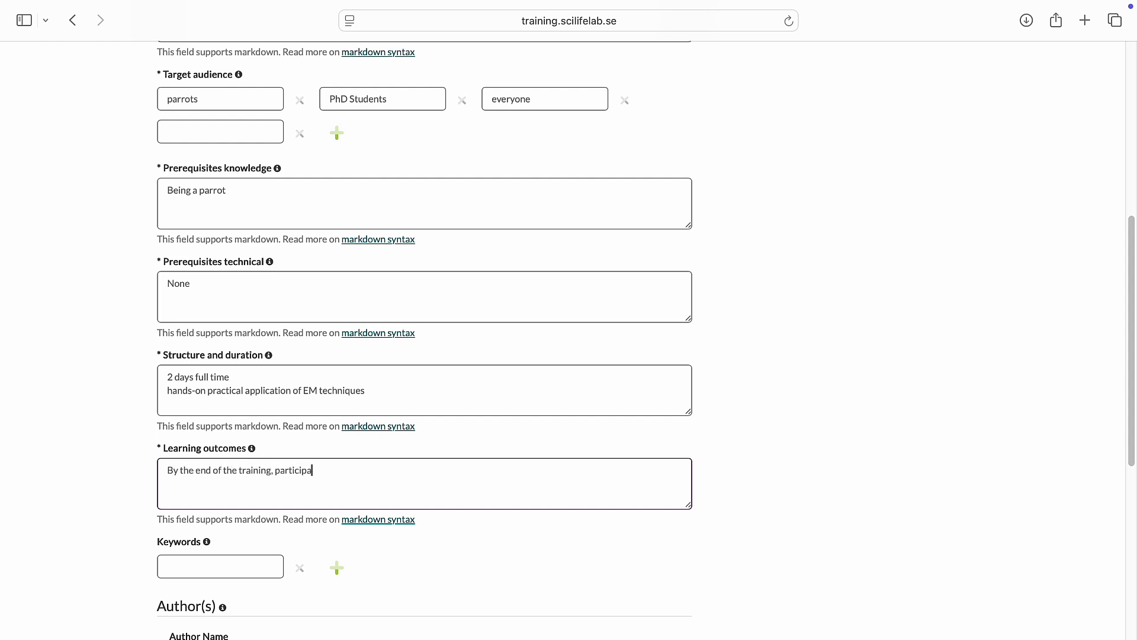
{"action": "type", "text": "nts will be able to:"}
{"action": "key", "text": "Return"}
{"action": "type", "text": "- apply EM preparation techniques"}
{"action": "key", "text": "Return"}
{"action": "type", "text": "- explain how to control the microscope with bird feet"}
Step: Add the keywords "electron microscopy" and "EM" to the catalogue entry
{"action": "left_click", "coordinate": [219, 565]}
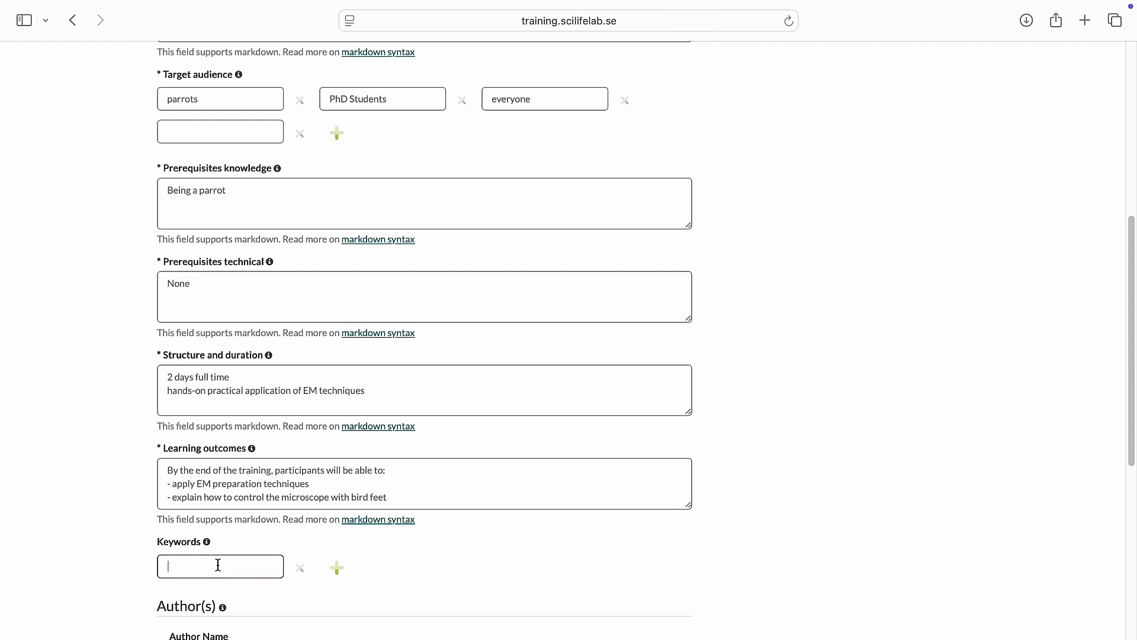
{"action": "type", "text": "e"}
{"action": "left_click", "coordinate": [231, 514]}
{"action": "type", "text": "EM"}
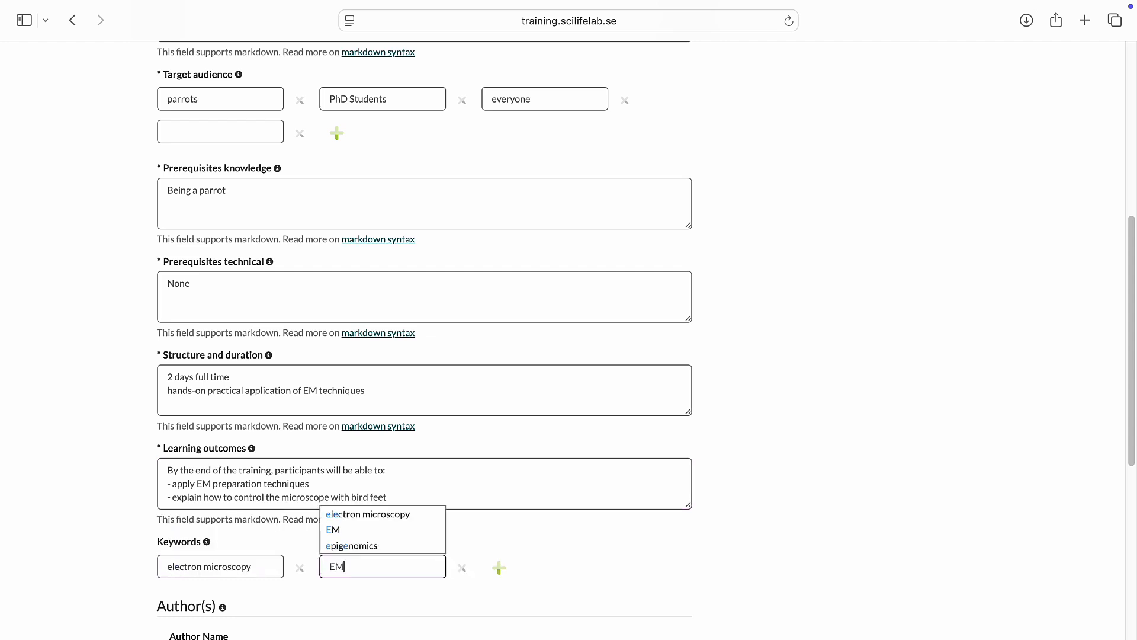
{"action": "left_click", "coordinate": [361, 549]}
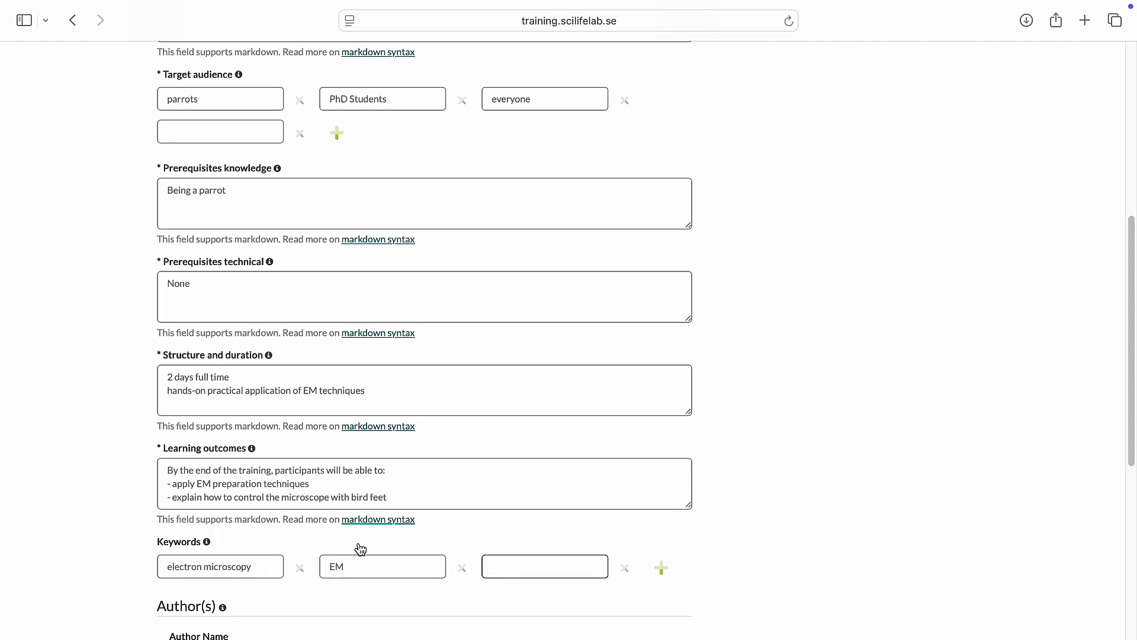
Step: Enter the author's full name and set the author affiliation to "SciLifeLab"
{"action": "scroll", "coordinate": [357, 545], "scroll_direction": "down", "scroll_amount": 5}
{"action": "left_click", "coordinate": [320, 437]}
{"action": "type", "text": "Roger"}
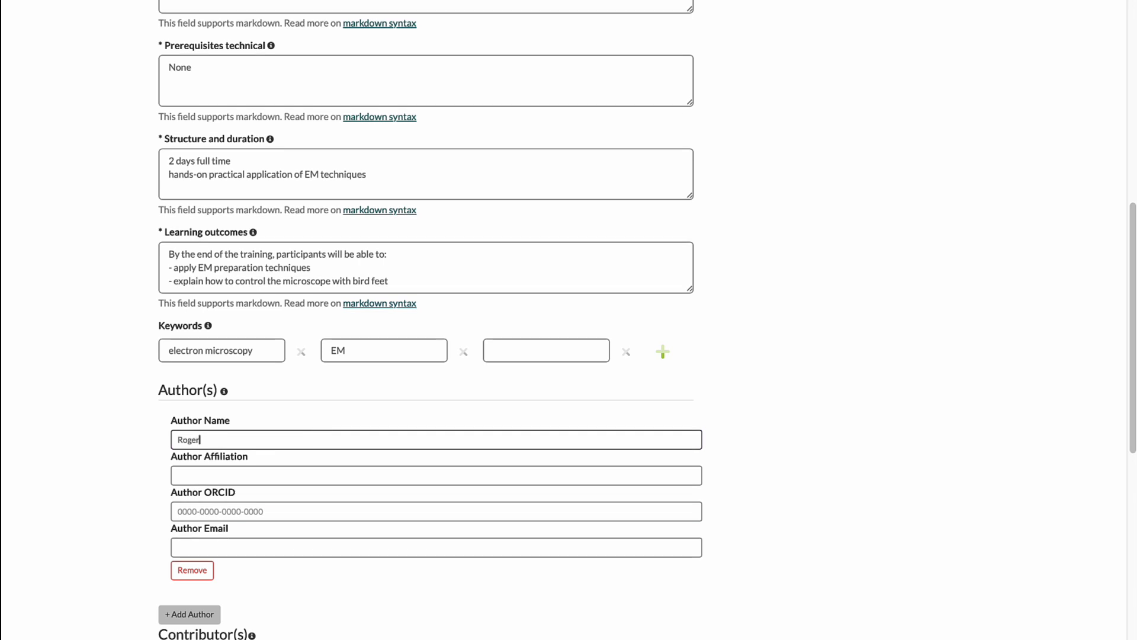
{"action": "type", "text": " Trainer"}
{"action": "left_click", "coordinate": [282, 472]}
{"action": "type", "text": "SciLifeLab"}
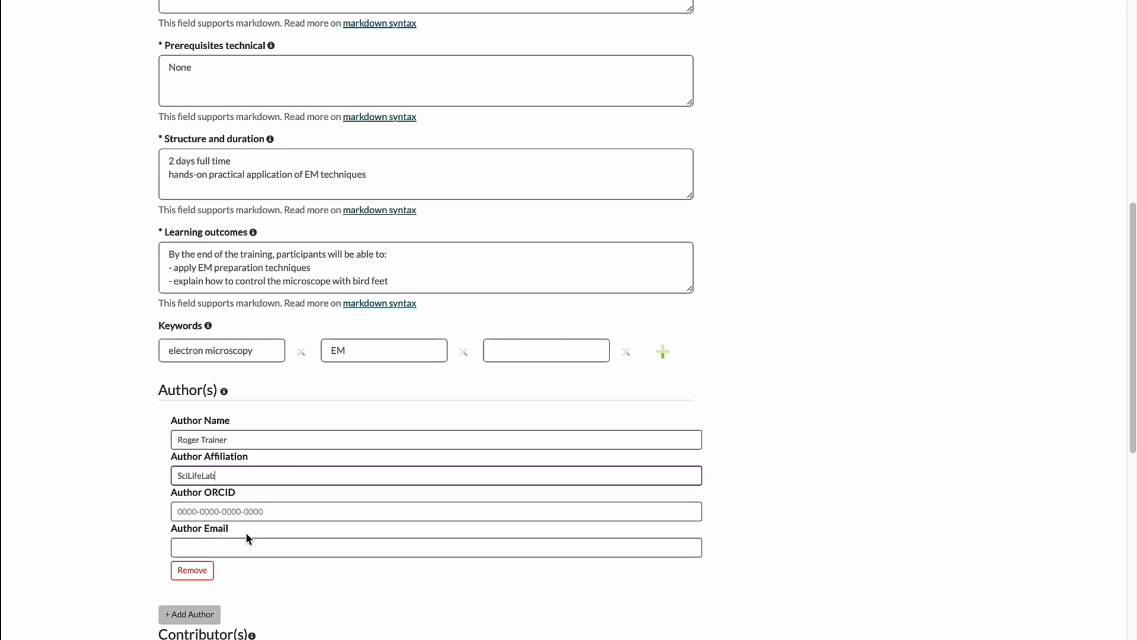
Step: Fill in the author's ORCID and e-mail address
{"action": "left_click", "coordinate": [213, 511]}
{"action": "type", "text": "0000"}
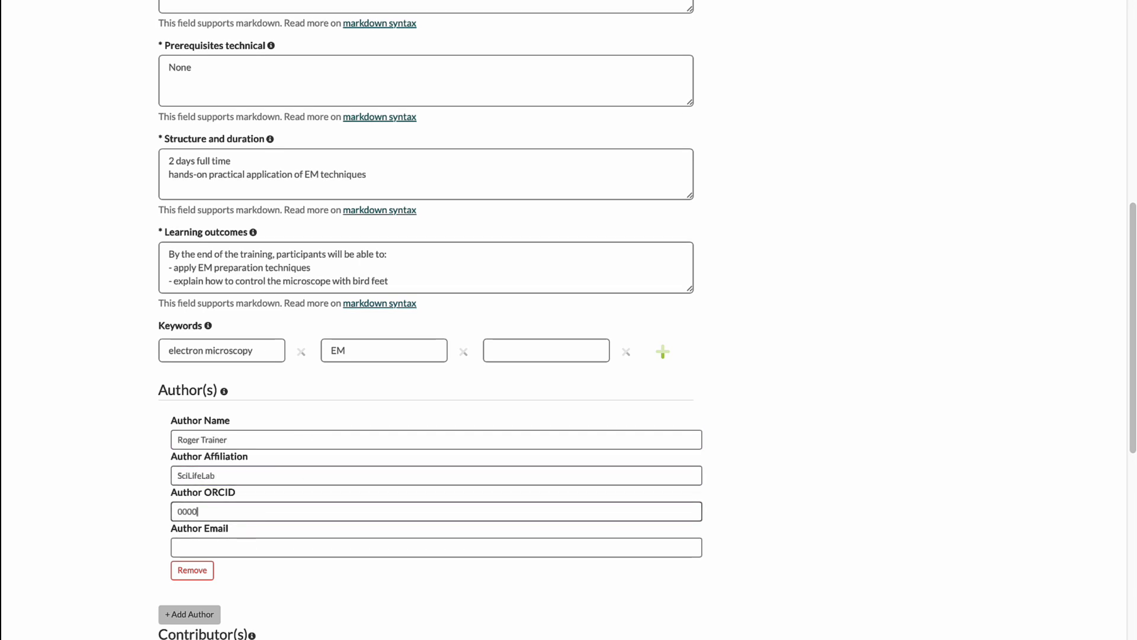
{"action": "type", "text": "012301230123"}
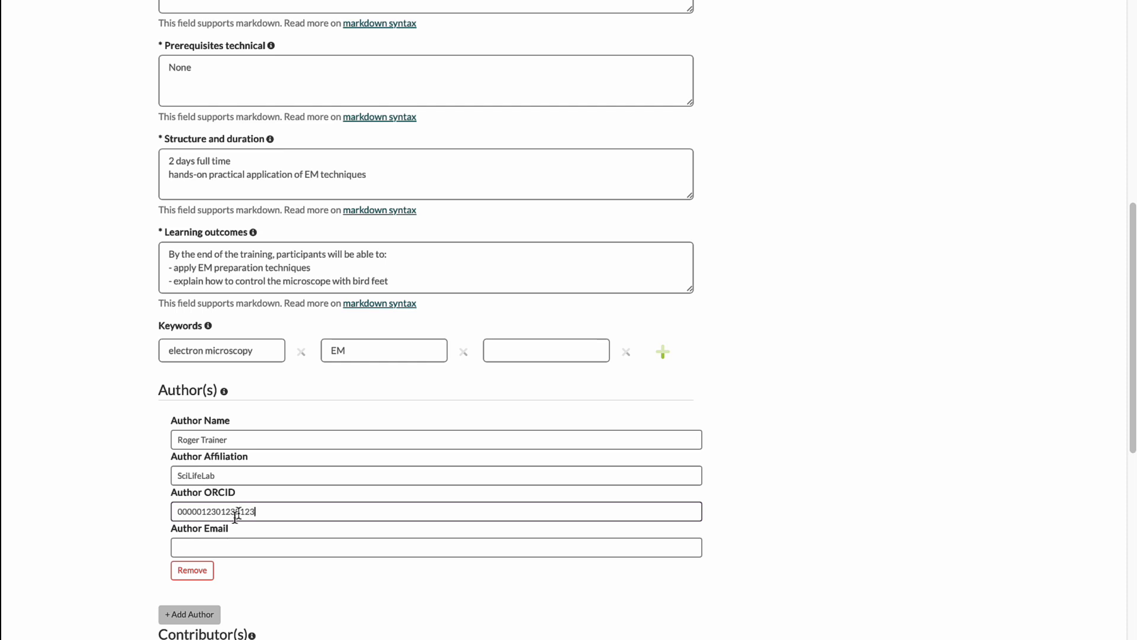
{"action": "left_click", "coordinate": [191, 549]}
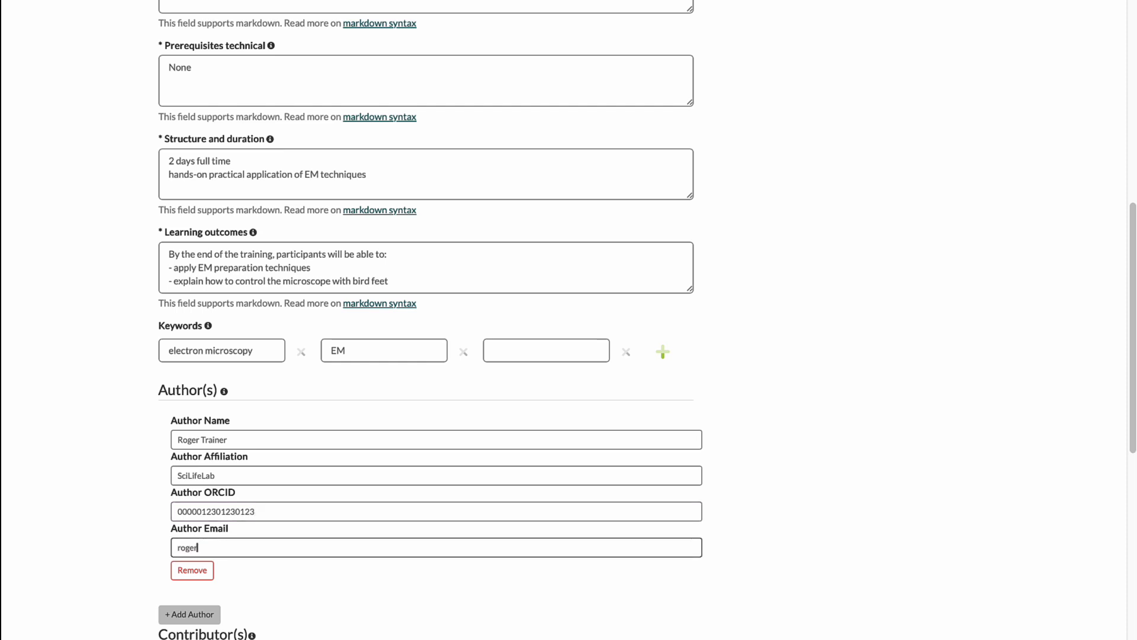
Step: Search the trainings that can be linked to the catalogue entry for "electron", without selecting any
{"action": "scroll", "coordinate": [420, 572], "scroll_direction": "down", "scroll_amount": 5}
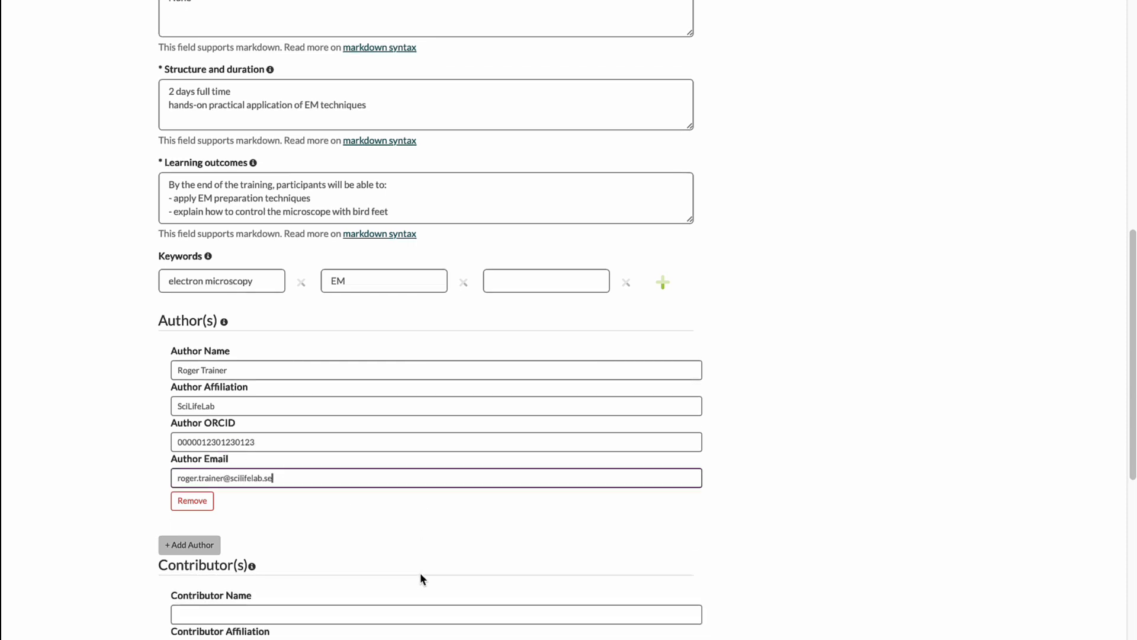
{"action": "scroll", "coordinate": [420, 578], "scroll_direction": "down", "scroll_amount": 4}
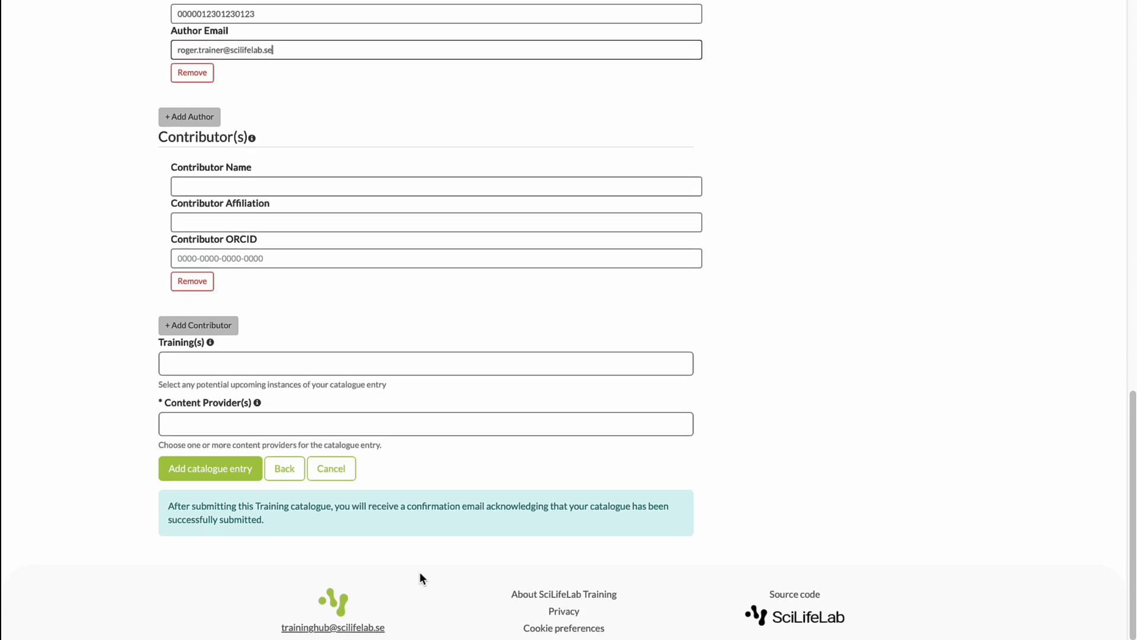
{"action": "left_click", "coordinate": [273, 366]}
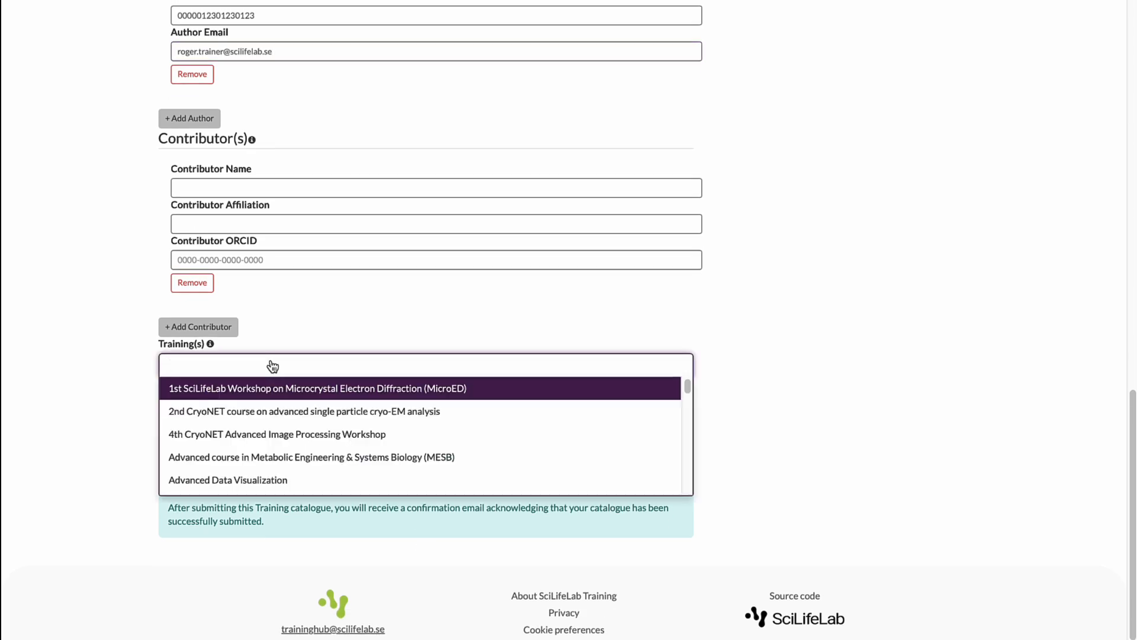
{"action": "type", "text": "electron"}
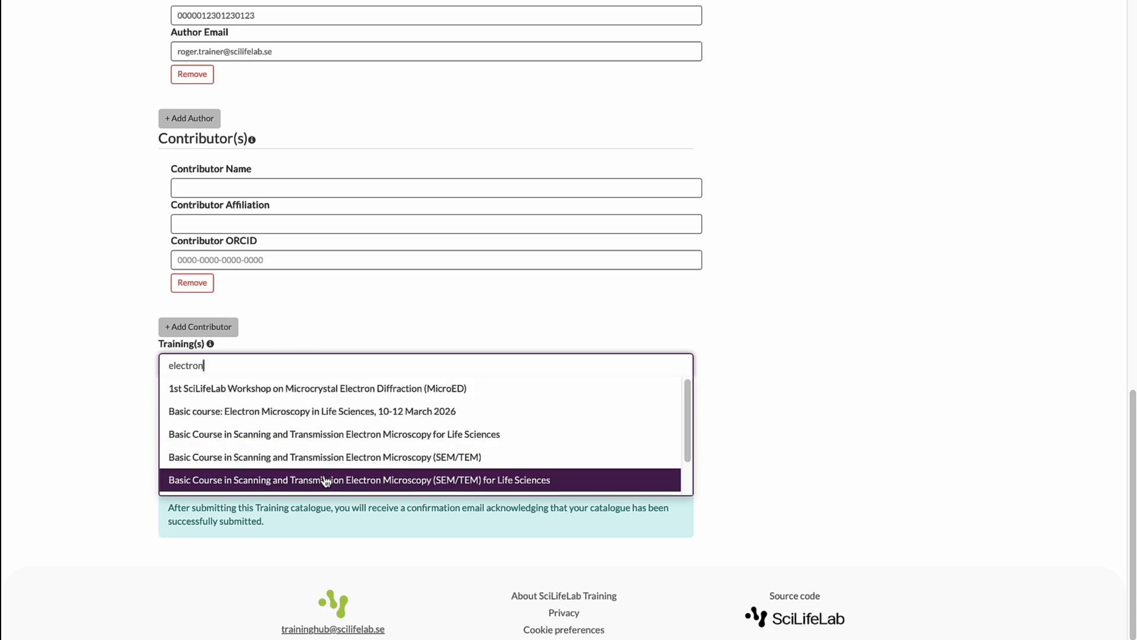
{"action": "scroll", "coordinate": [326, 481], "scroll_direction": "down", "scroll_amount": 1}
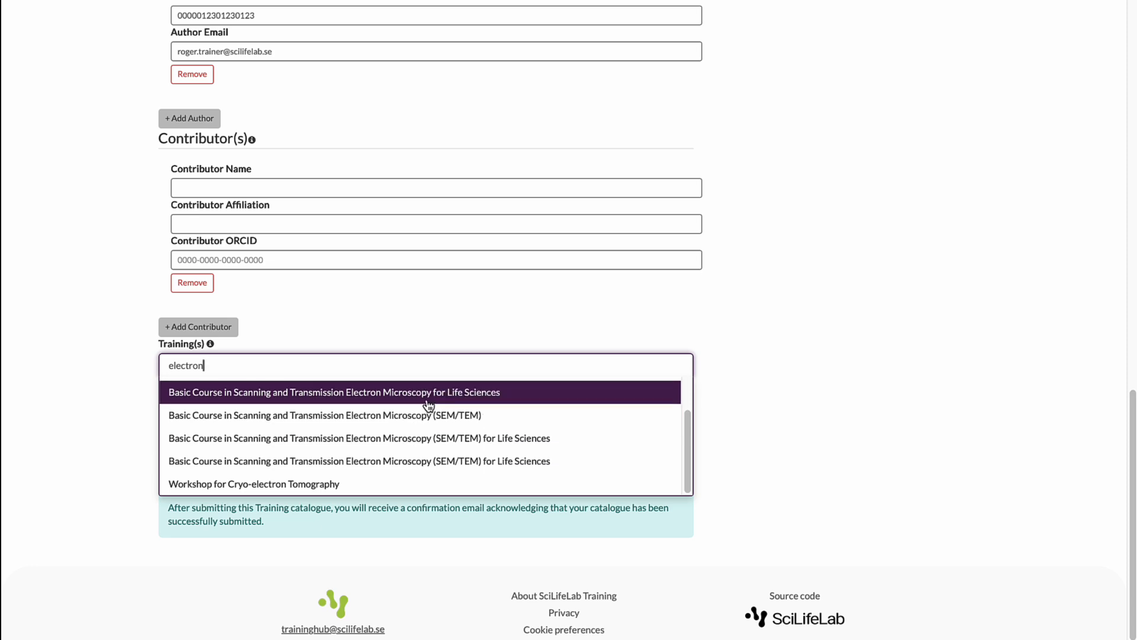
{"action": "left_click", "coordinate": [423, 333]}
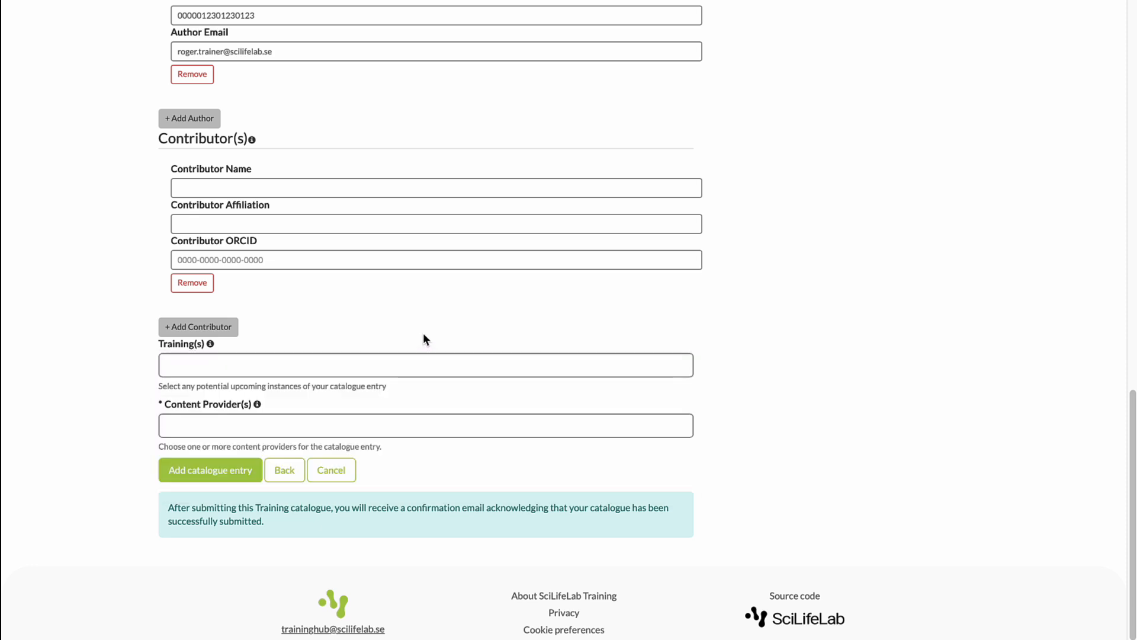
Step: Select CryoNet and KTH as content providers and submit the catalogue entry
{"action": "left_click", "coordinate": [292, 427]}
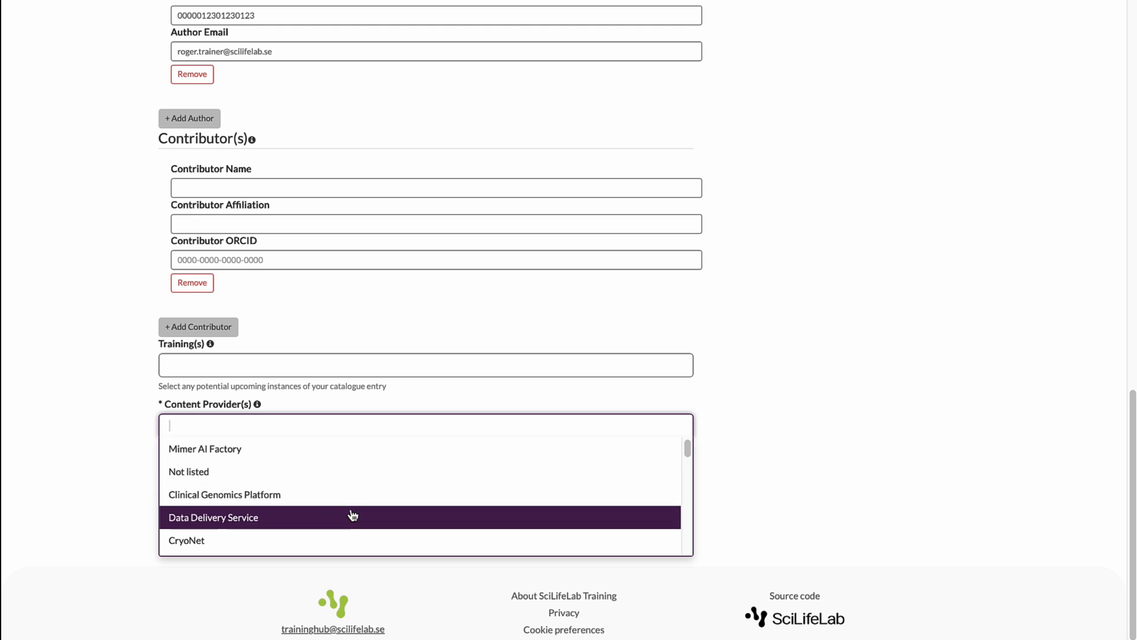
{"action": "scroll", "coordinate": [350, 515], "scroll_direction": "down", "scroll_amount": 2}
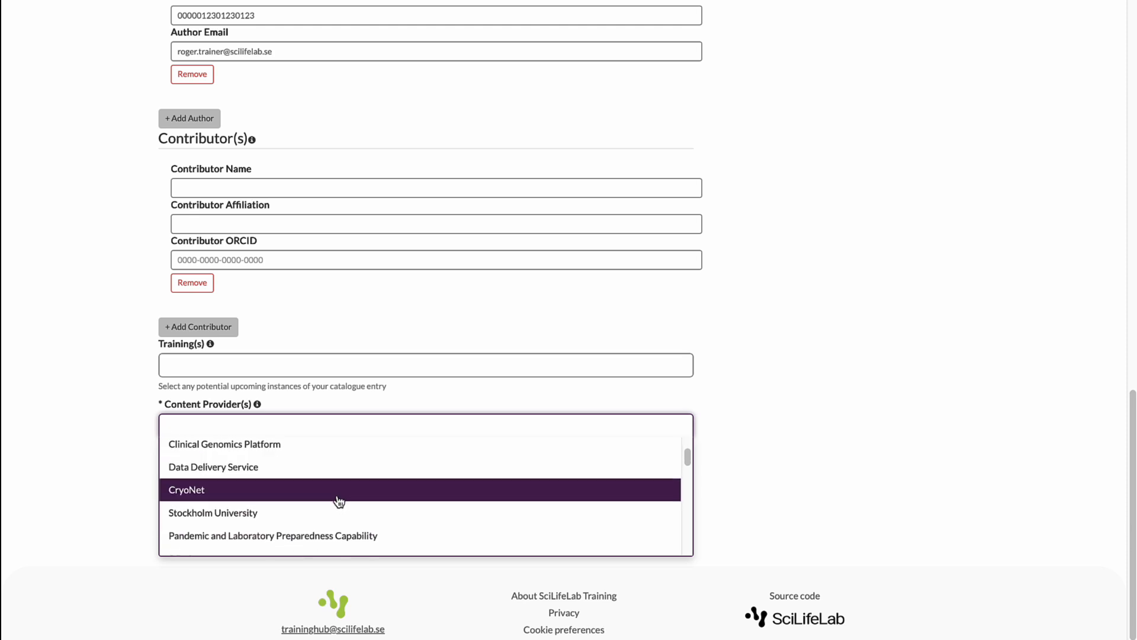
{"action": "left_click", "coordinate": [339, 497]}
{"action": "left_click", "coordinate": [326, 431]}
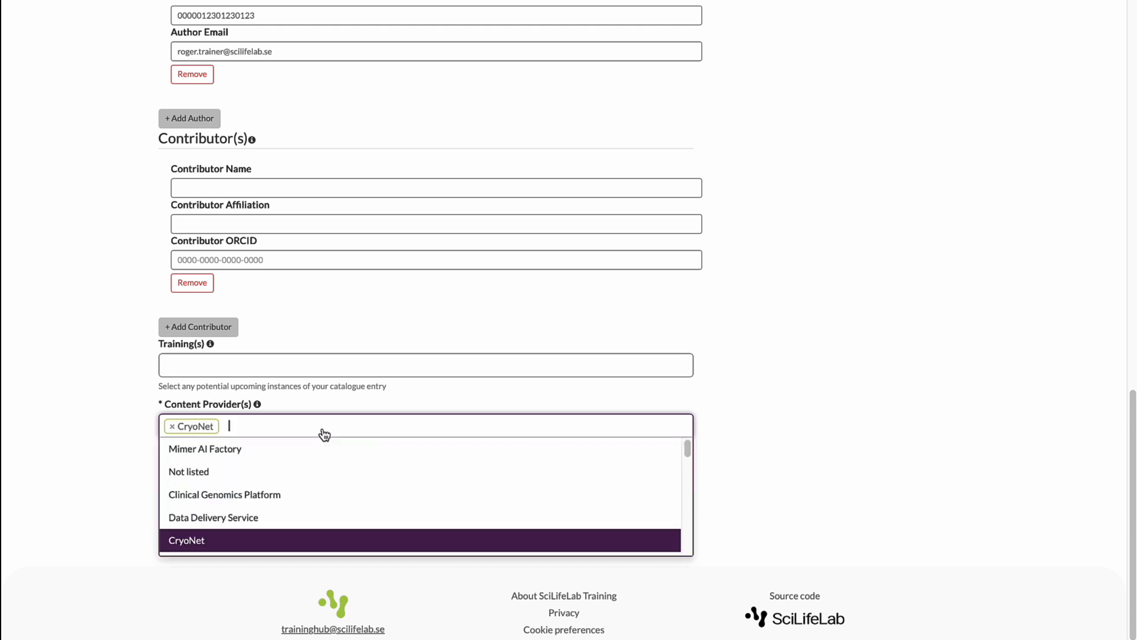
{"action": "scroll", "coordinate": [400, 498], "scroll_direction": "down", "scroll_amount": 3}
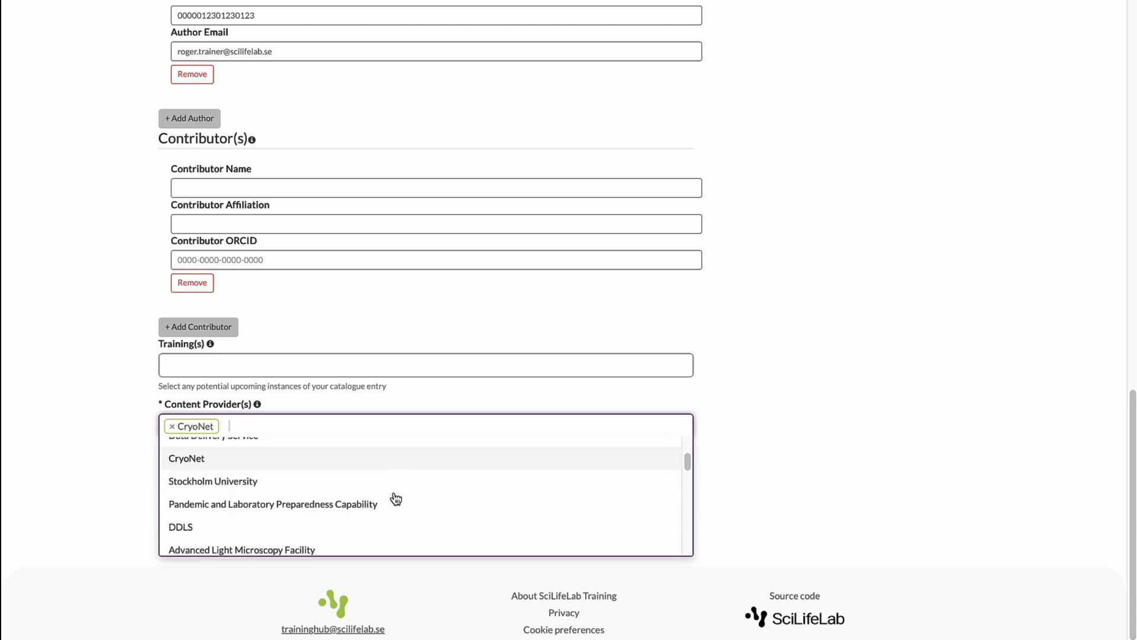
{"action": "scroll", "coordinate": [396, 499], "scroll_direction": "down", "scroll_amount": 1}
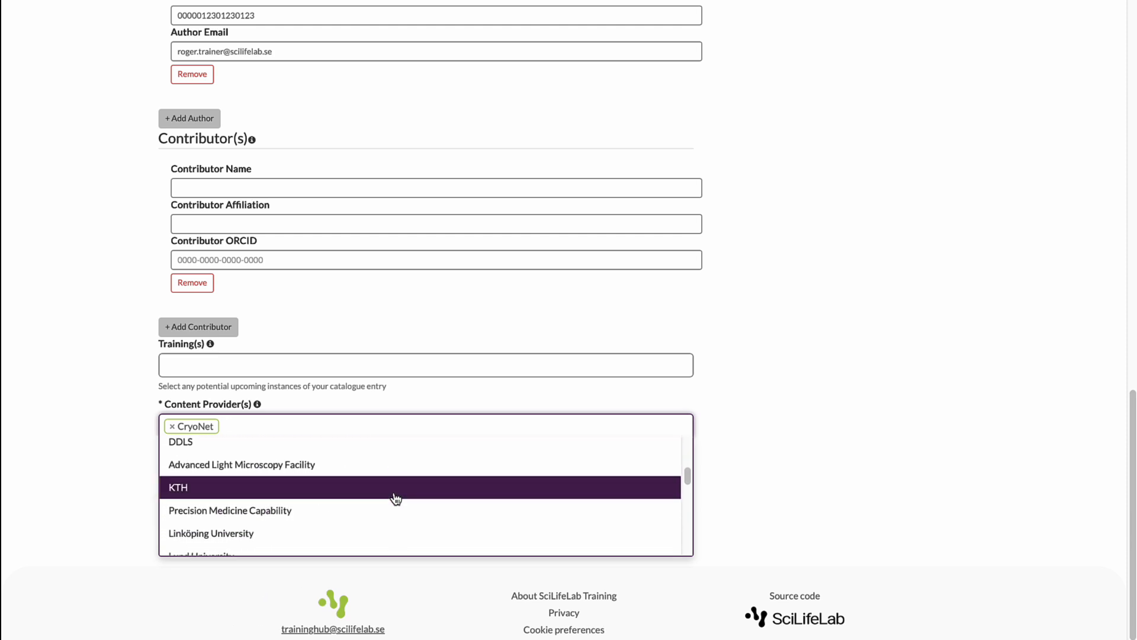
{"action": "scroll", "coordinate": [396, 498], "scroll_direction": "down", "scroll_amount": 5}
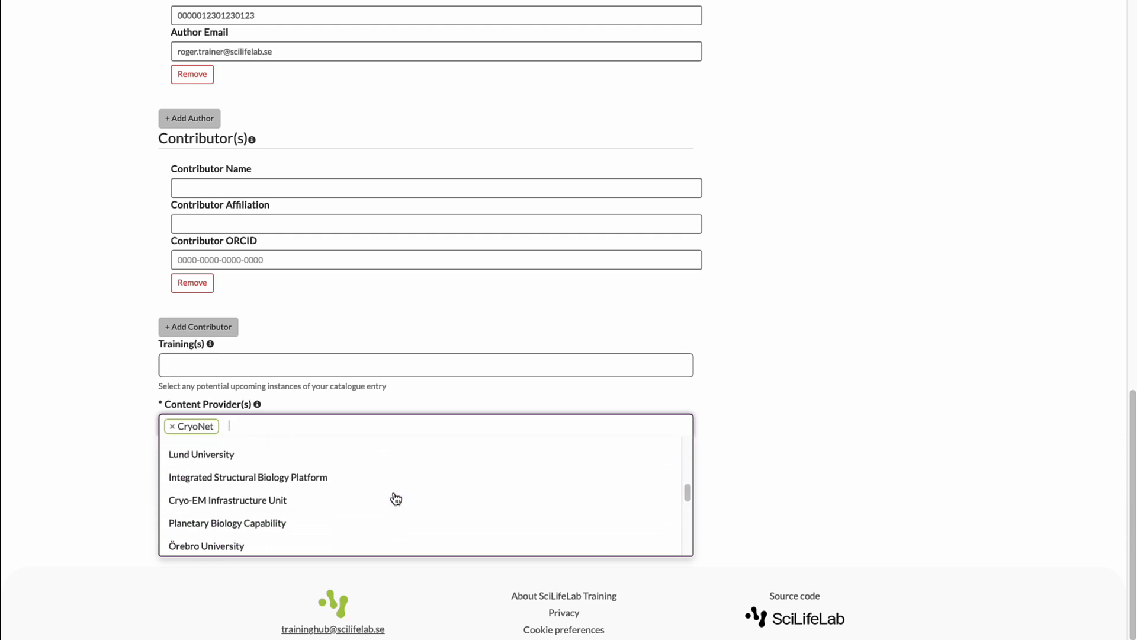
{"action": "scroll", "coordinate": [396, 499], "scroll_direction": "up", "scroll_amount": 4}
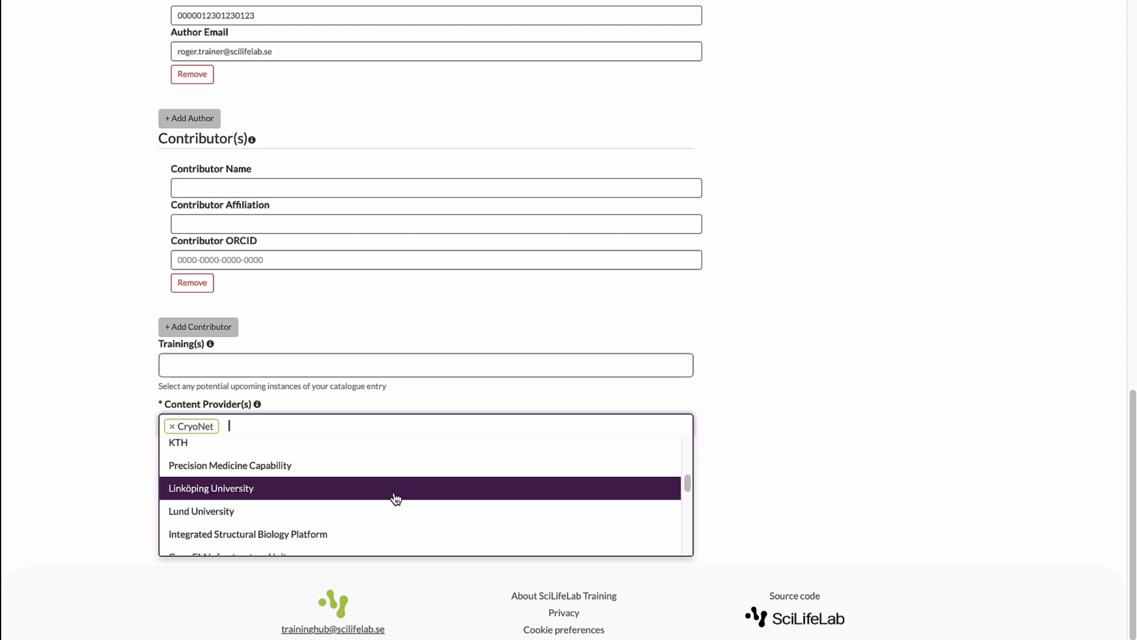
{"action": "left_click", "coordinate": [319, 450]}
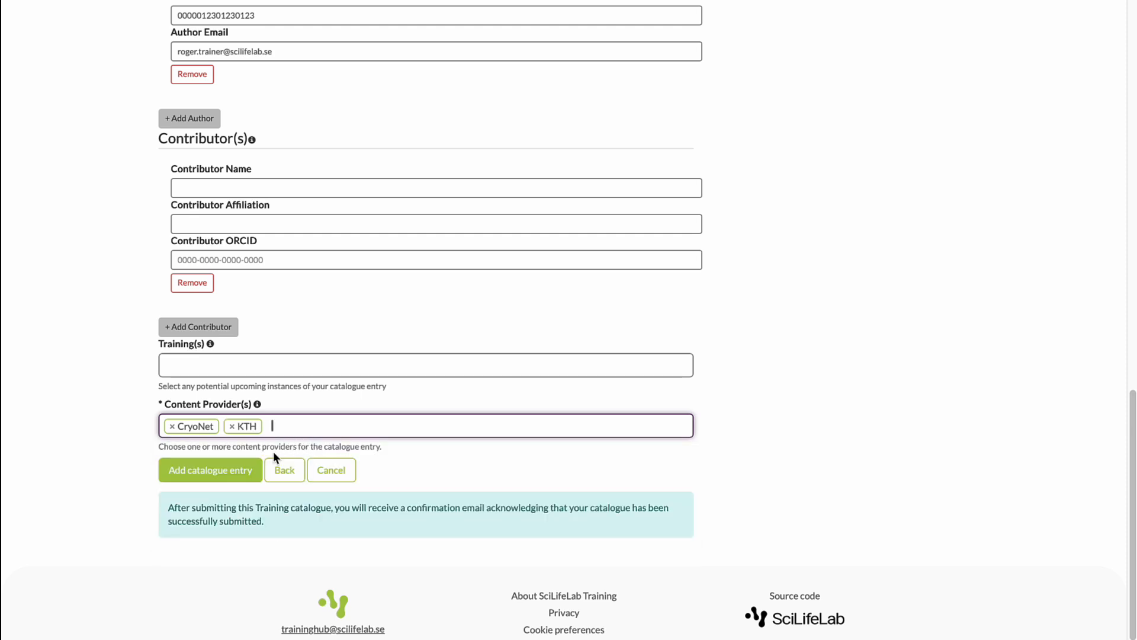
{"action": "left_click", "coordinate": [246, 472]}
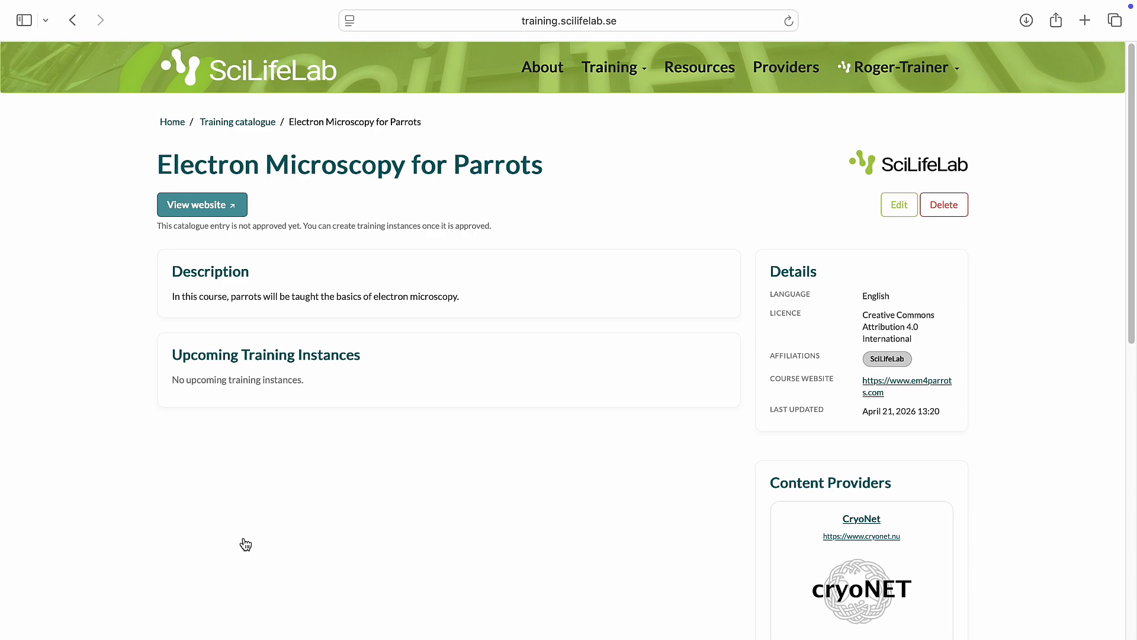
Step: Open the "Electron Microscopy for Parrots" entry from the training catalogue and start a new announcement of an upcoming training
{"action": "scroll", "coordinate": [245, 544], "scroll_direction": "down", "scroll_amount": 5}
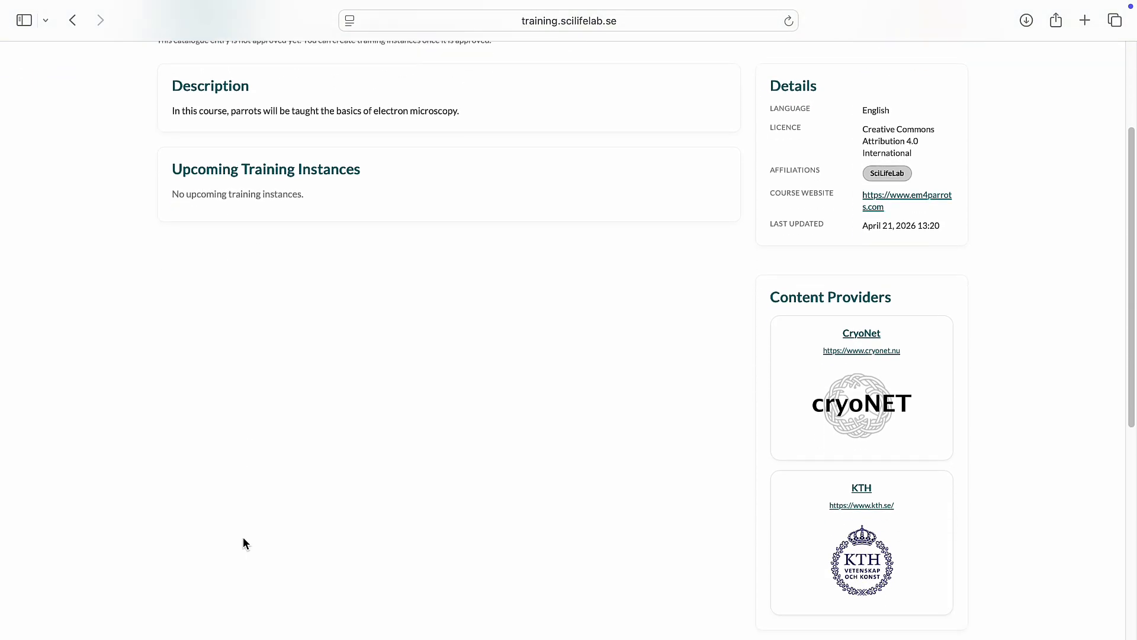
{"action": "scroll", "coordinate": [245, 543], "scroll_direction": "down", "scroll_amount": 9}
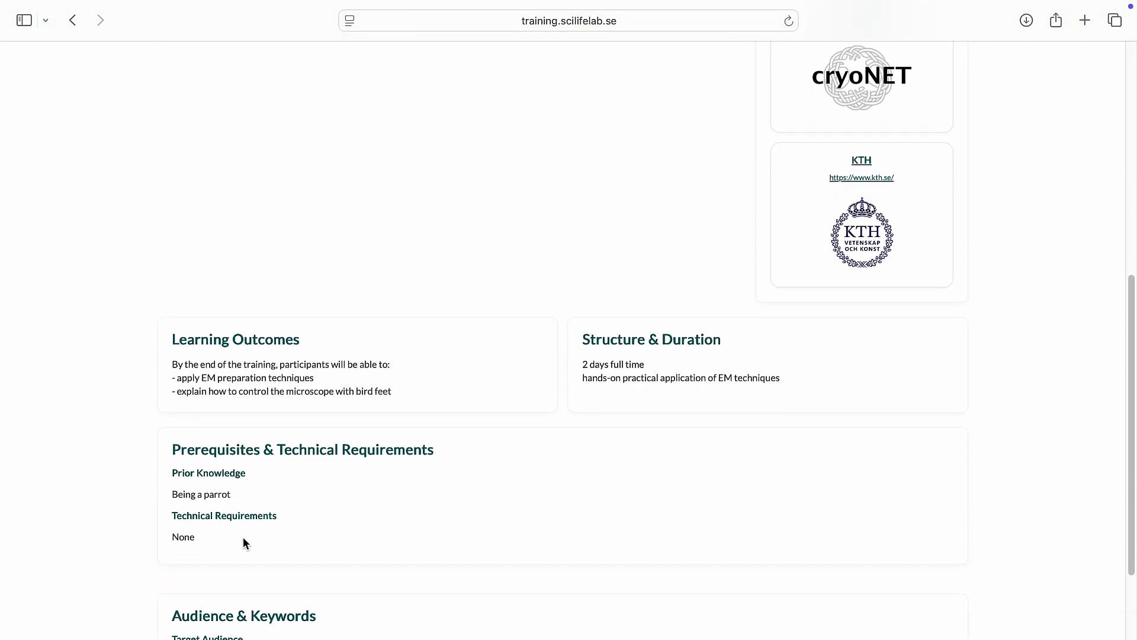
{"action": "scroll", "coordinate": [246, 544], "scroll_direction": "down", "scroll_amount": 8}
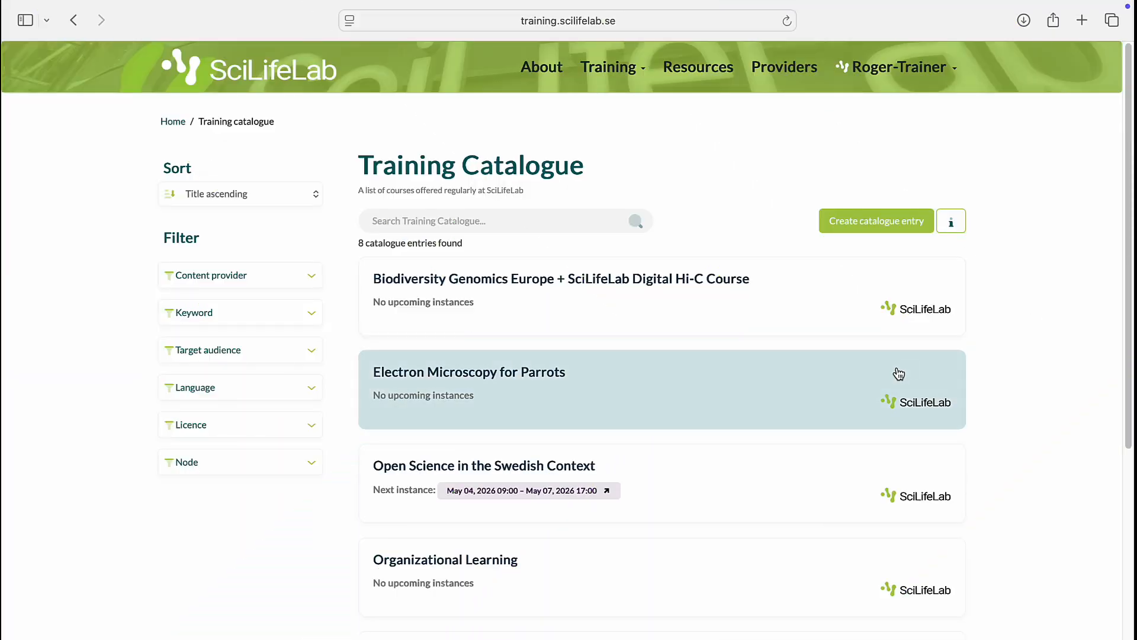
{"action": "left_click", "coordinate": [899, 373]}
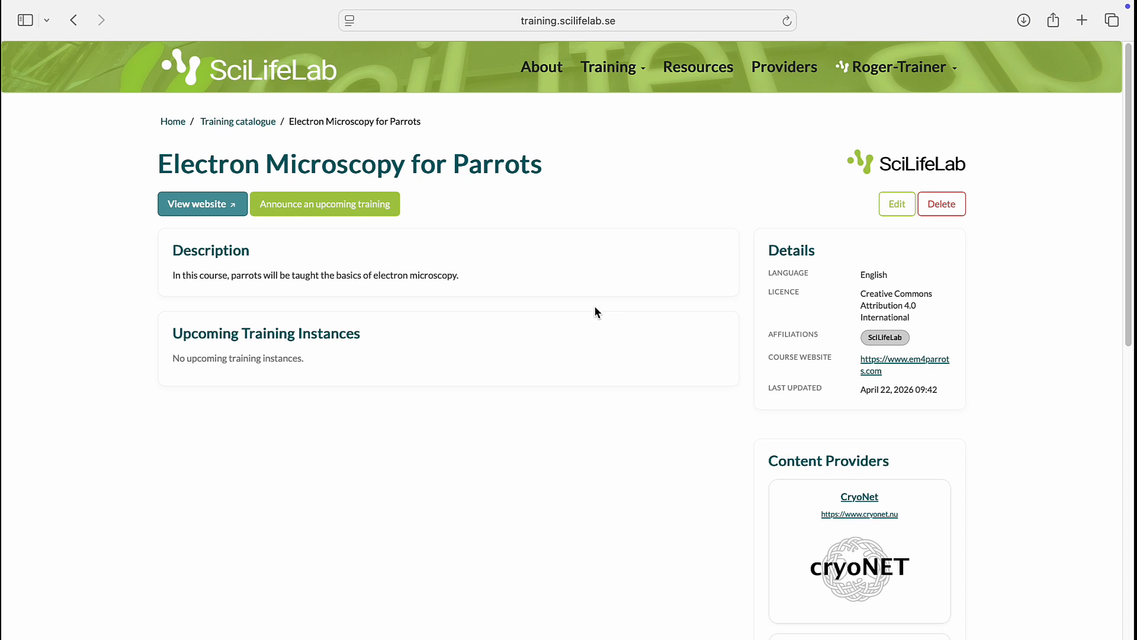
{"action": "left_click", "coordinate": [340, 208]}
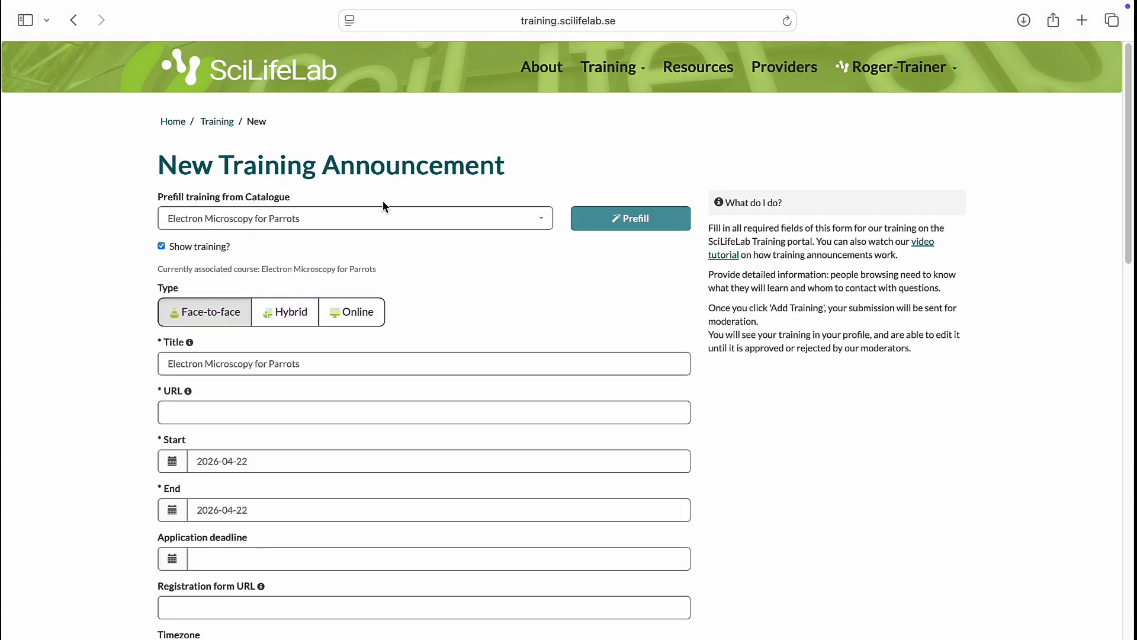
Step: Prefill the training announcement from the catalogue entry "Electron Microscopy for Parrots"
{"action": "left_click", "coordinate": [540, 219]}
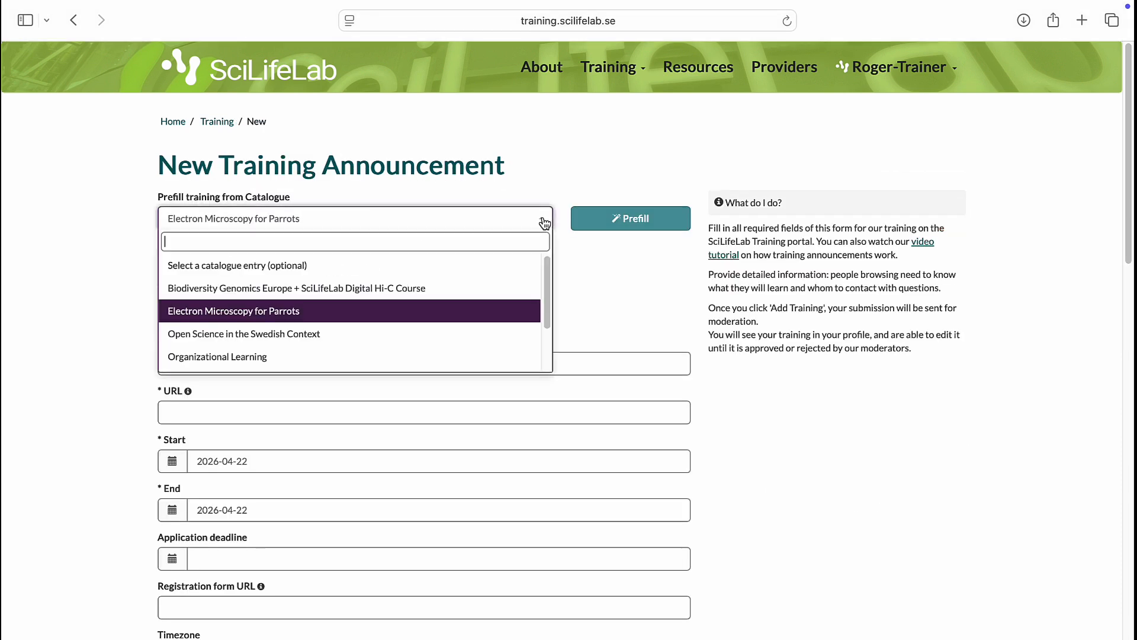
{"action": "scroll", "coordinate": [529, 288], "scroll_direction": "down", "scroll_amount": 3}
{"action": "scroll", "coordinate": [529, 288], "scroll_direction": "up", "scroll_amount": 3}
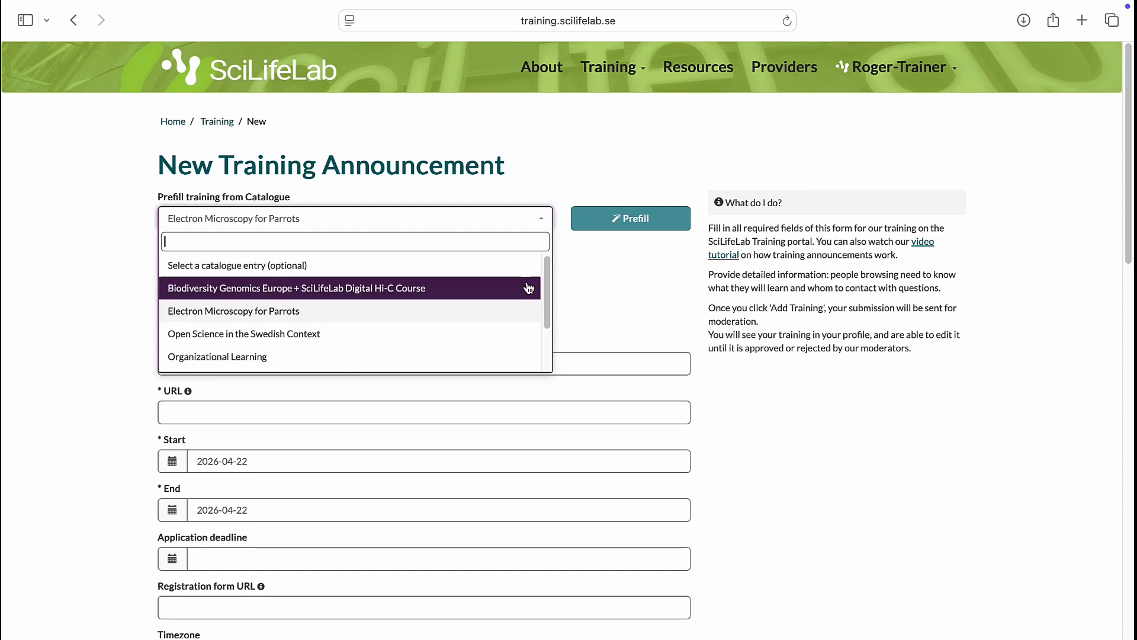
{"action": "left_click", "coordinate": [650, 225]}
{"action": "scroll", "coordinate": [627, 279], "scroll_direction": "down", "scroll_amount": 3}
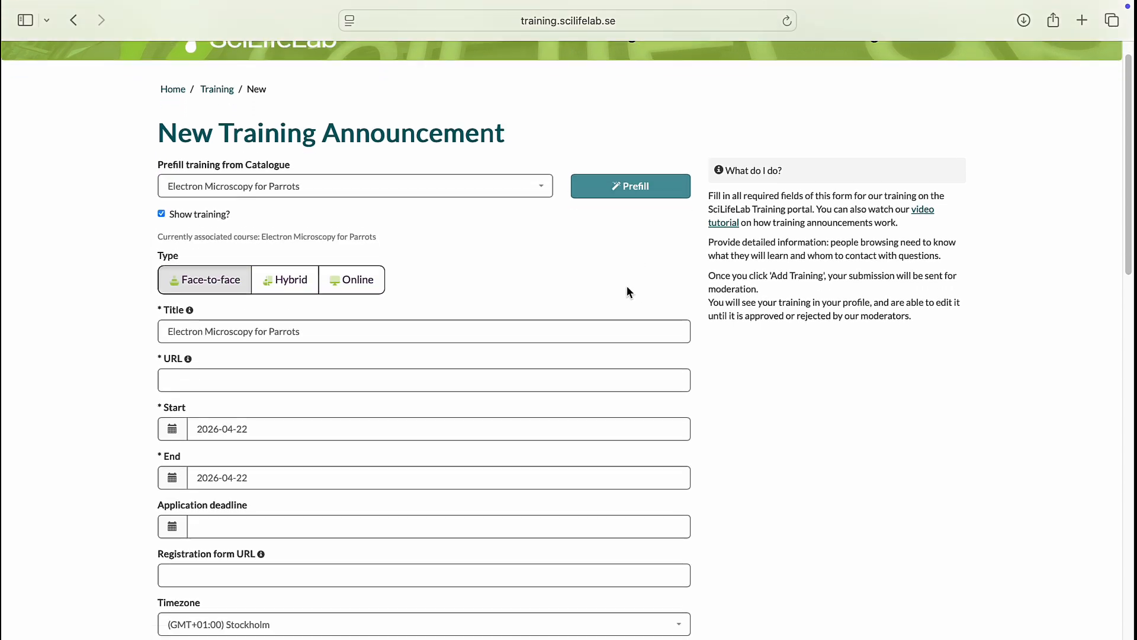
{"action": "left_click", "coordinate": [614, 315]}
{"action": "type", "text": "https://ww"}
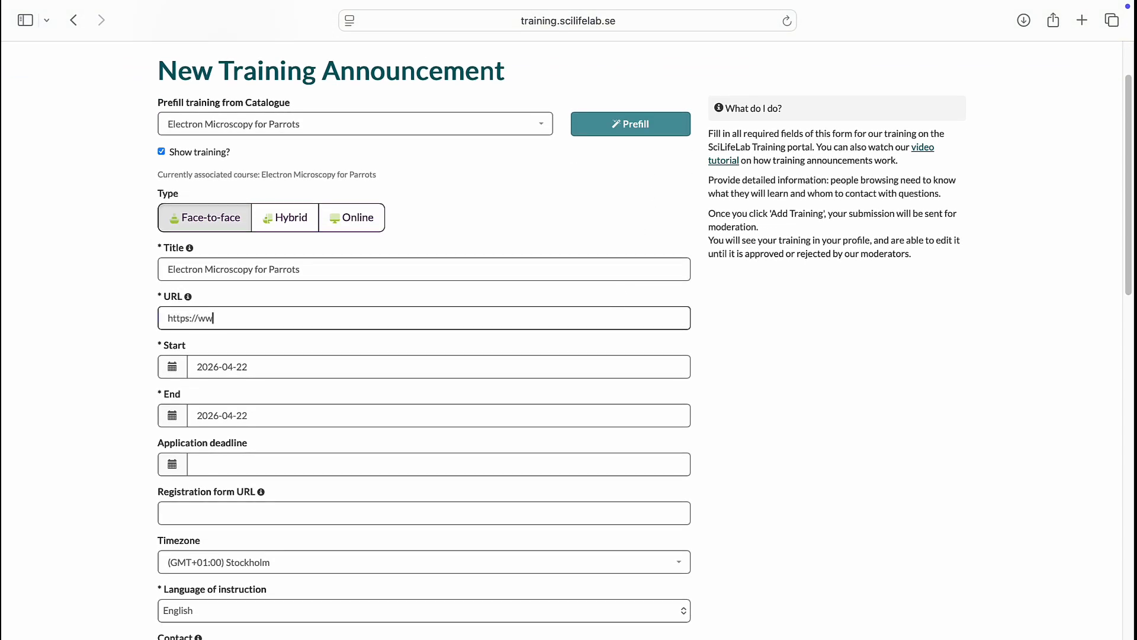
{"action": "type", "text": "w.em4parrots.com/2026"}
Step: Set the training's start date to 2026-06-01 and its end date to 2026-06-03
{"action": "left_click", "coordinate": [313, 372]}
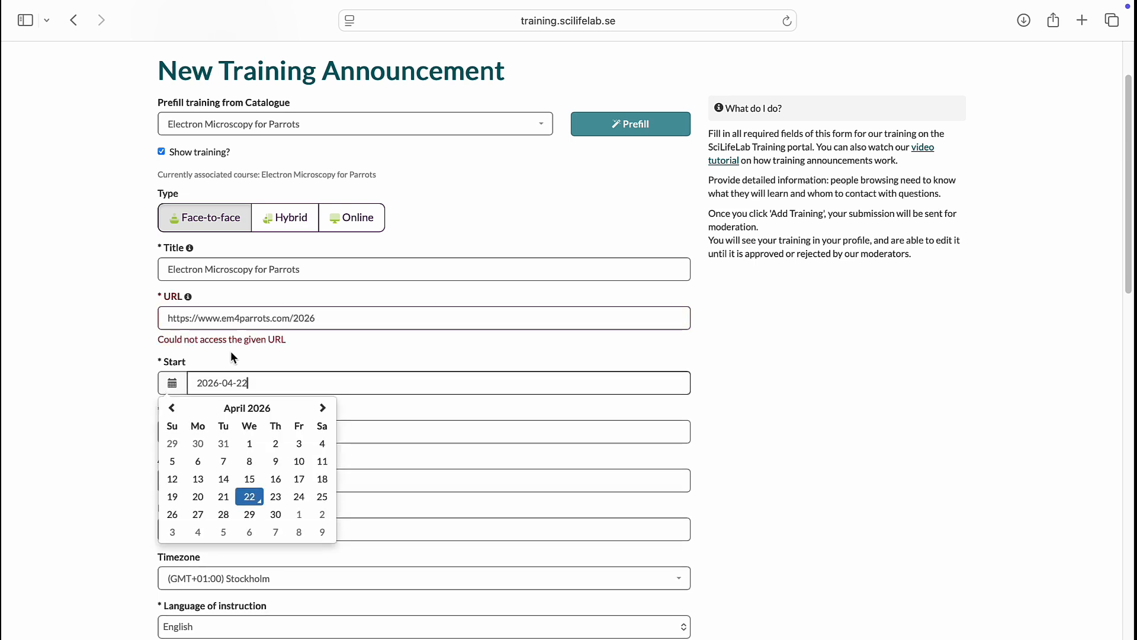
{"action": "left_click", "coordinate": [323, 407]}
{"action": "left_click", "coordinate": [323, 407]}
{"action": "left_click", "coordinate": [199, 446]}
{"action": "left_click", "coordinate": [237, 431]}
{"action": "left_click", "coordinate": [323, 456]}
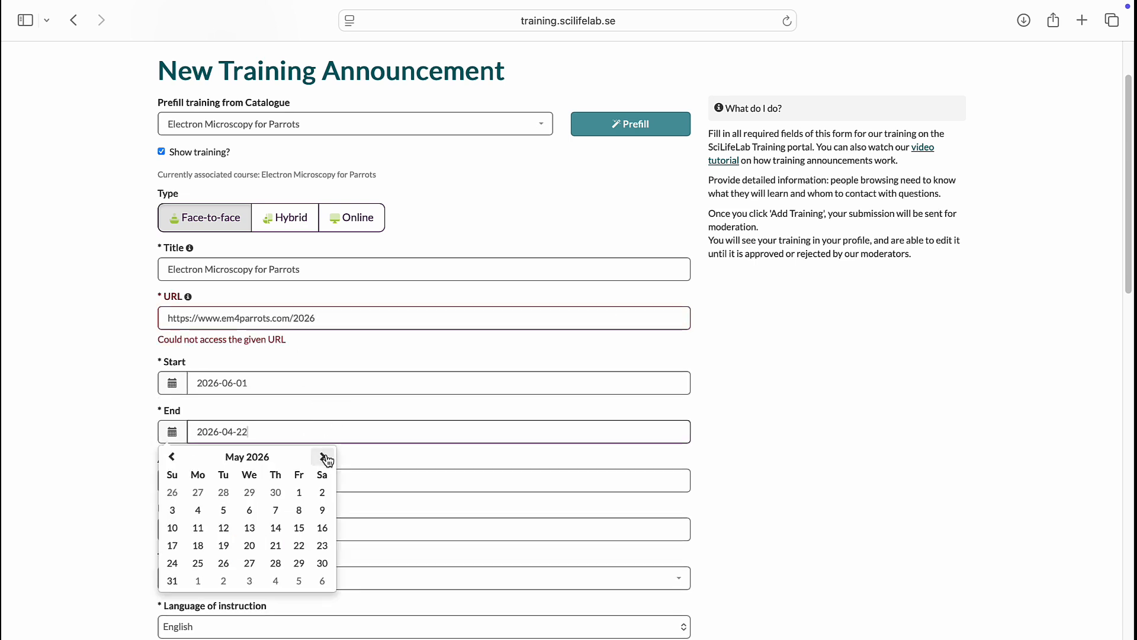
{"action": "left_click", "coordinate": [323, 456]}
{"action": "left_click", "coordinate": [250, 494]}
Step: Set the training's cost to 0 Swedish Krona for the academic audience and submit the announcement
{"action": "scroll", "coordinate": [250, 496], "scroll_direction": "down", "scroll_amount": 10}
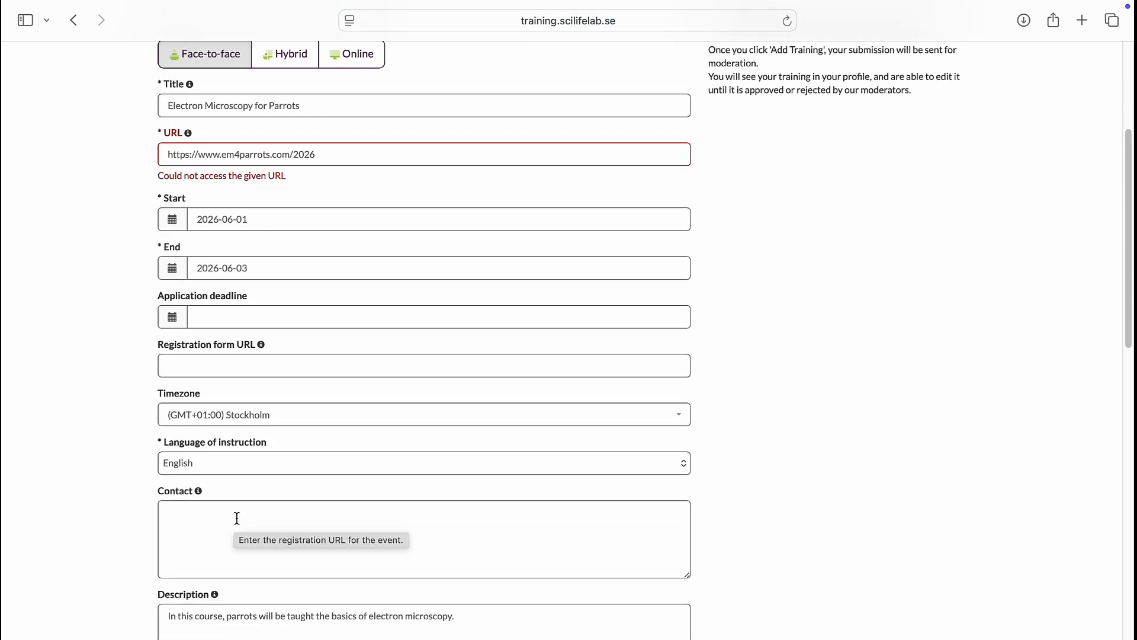
{"action": "scroll", "coordinate": [559, 583], "scroll_direction": "down", "scroll_amount": 7}
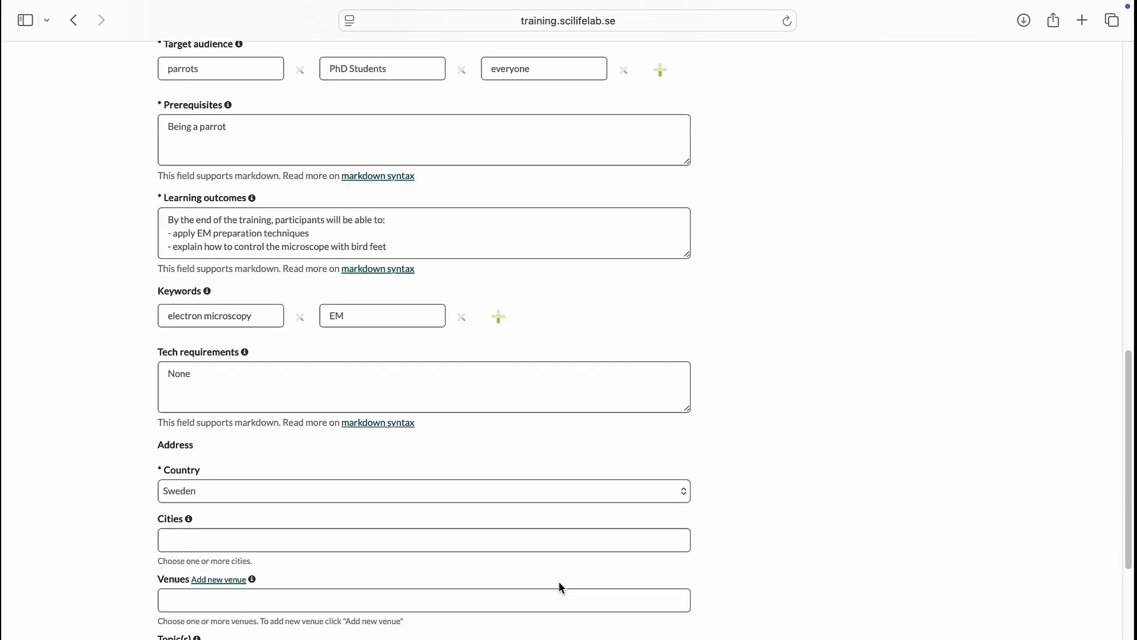
{"action": "left_click", "coordinate": [277, 512]}
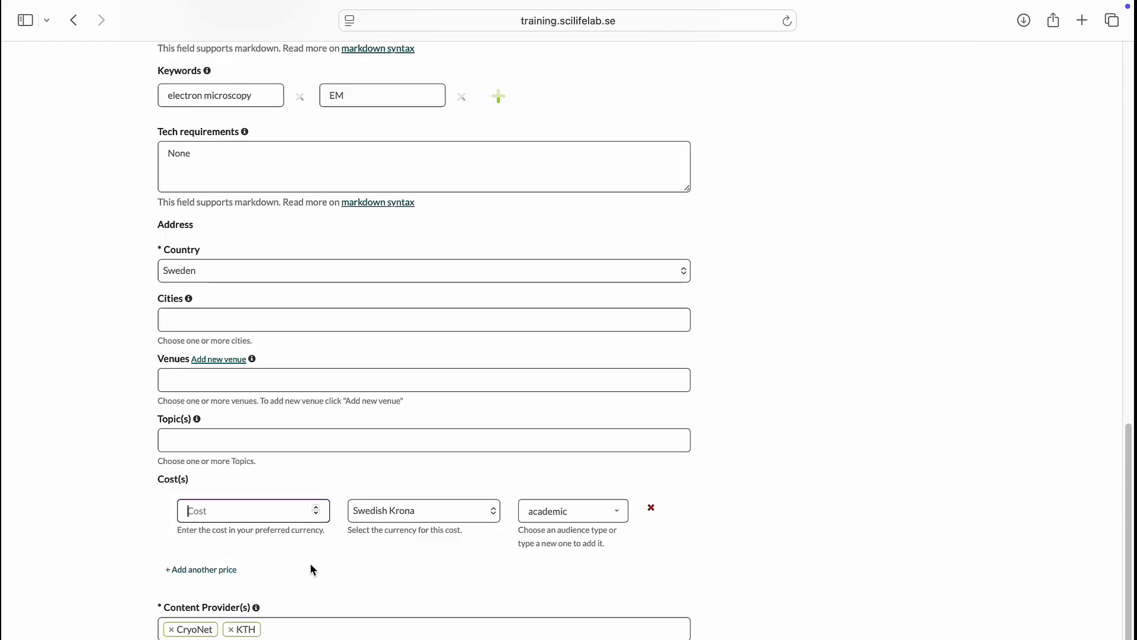
{"action": "type", "text": "0"}
{"action": "left_click", "coordinate": [624, 518]}
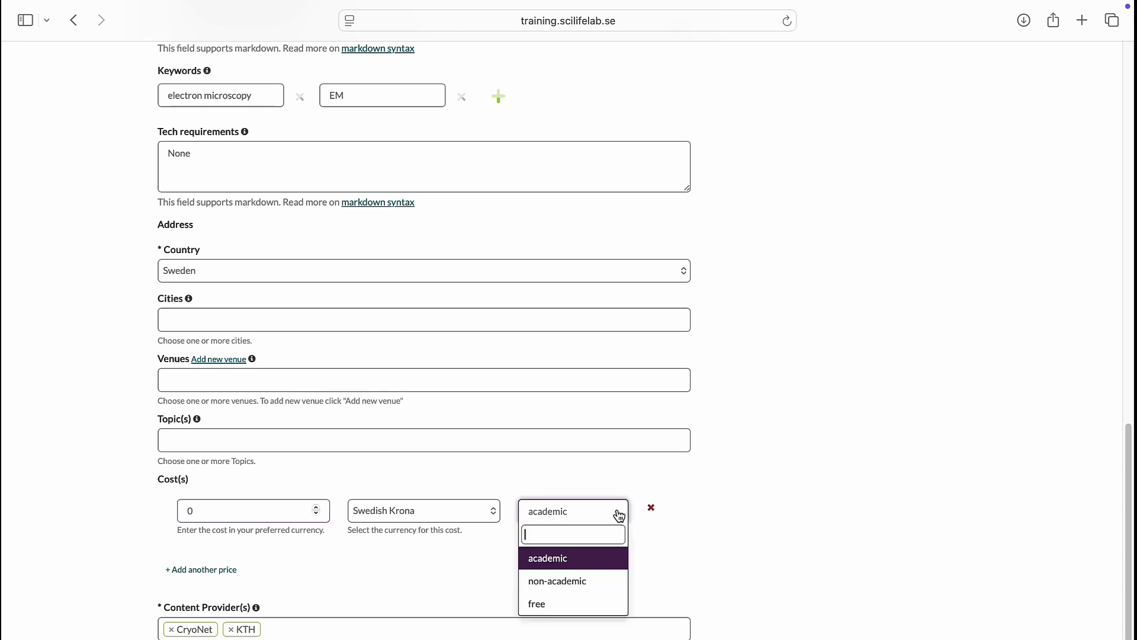
{"action": "left_click", "coordinate": [583, 560]}
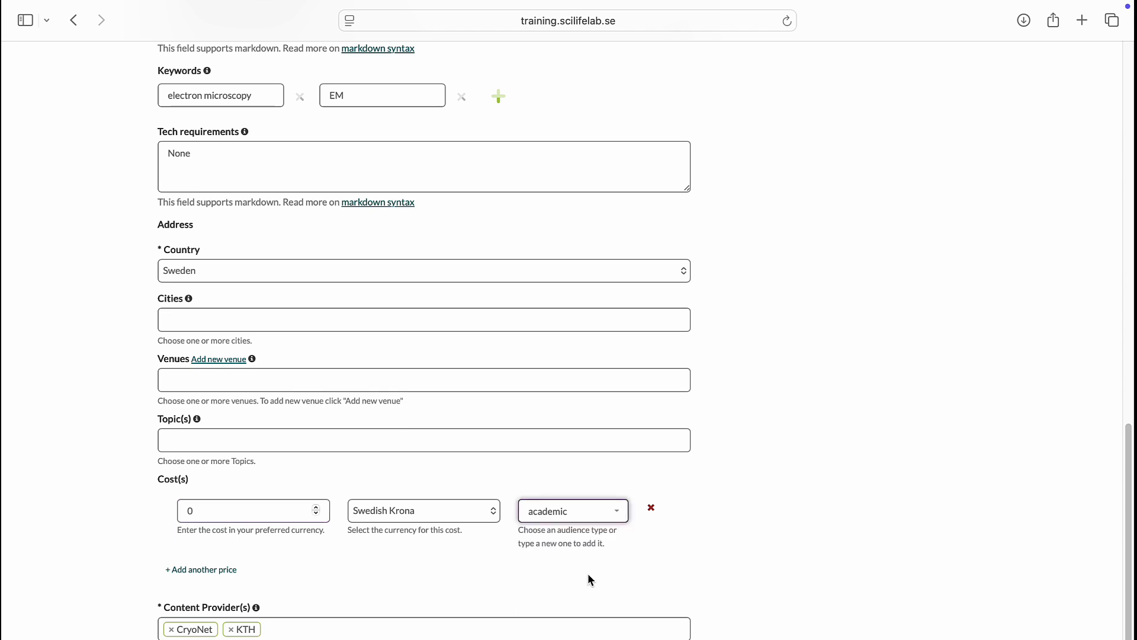
{"action": "scroll", "coordinate": [588, 574], "scroll_direction": "down", "scroll_amount": 3}
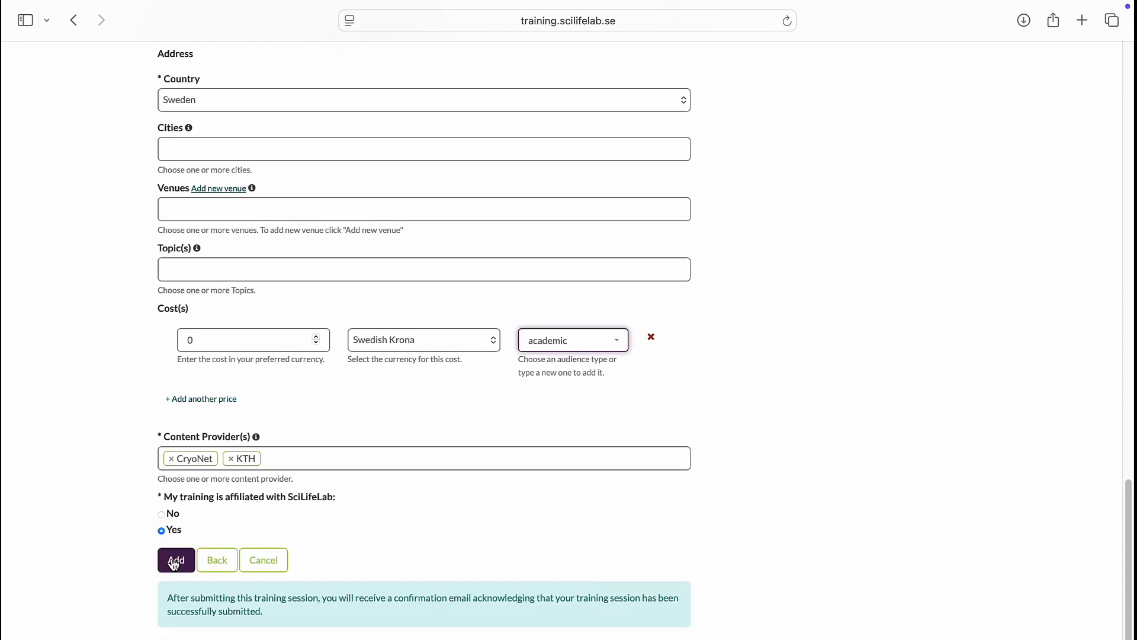
{"action": "left_click", "coordinate": [175, 562]}
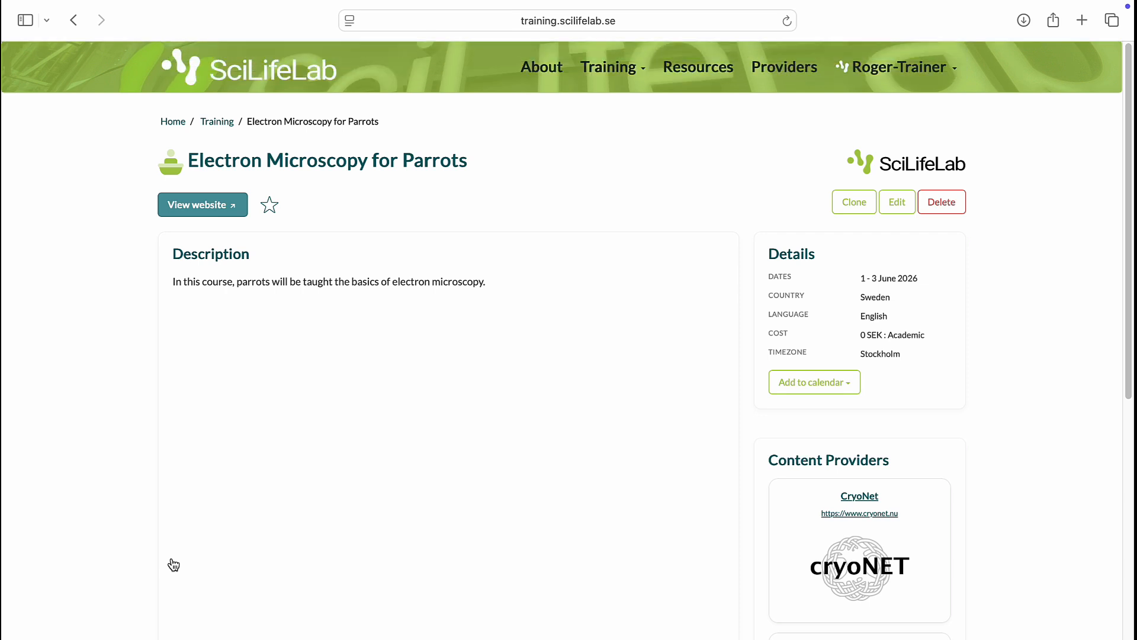
Step: Open the training catalogue from the page of the newly added training
{"action": "left_click", "coordinate": [634, 86]}
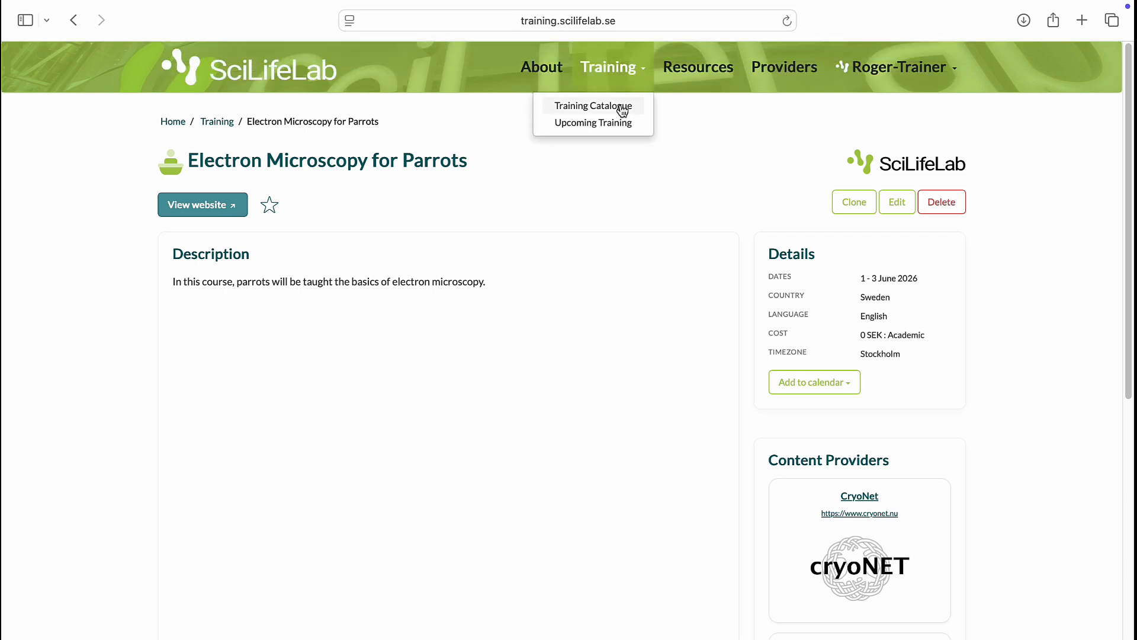
{"action": "left_click", "coordinate": [622, 110]}
{"action": "left_click", "coordinate": [782, 394]}
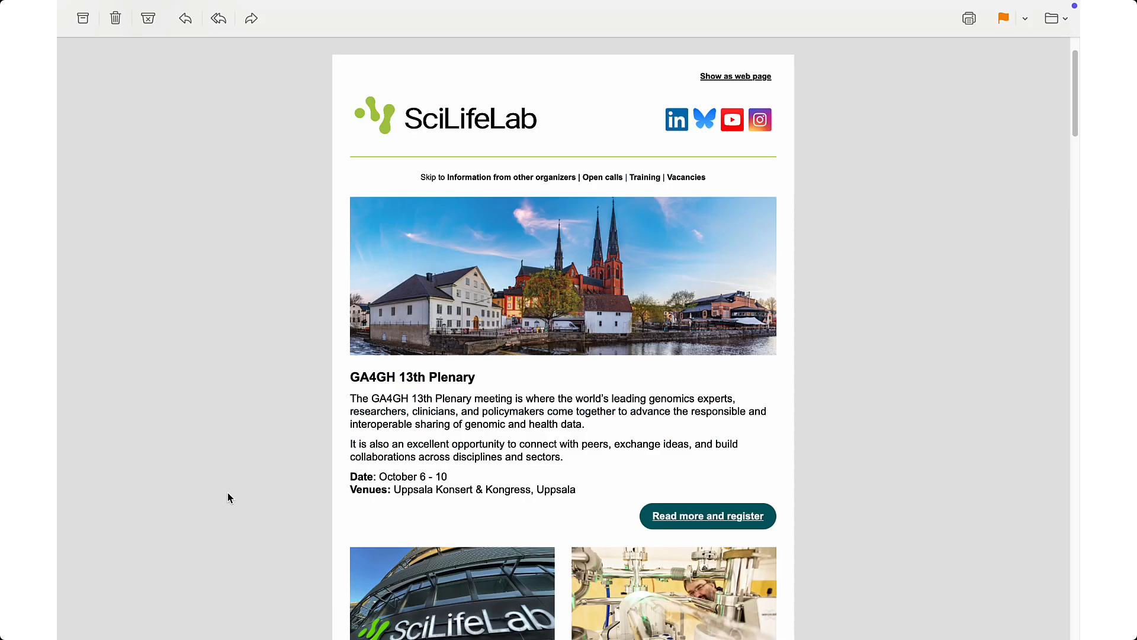
Step: Look through the newsletter e-mail from the event listings down to the Training section
{"action": "scroll", "coordinate": [231, 492], "scroll_direction": "down", "scroll_amount": 15}
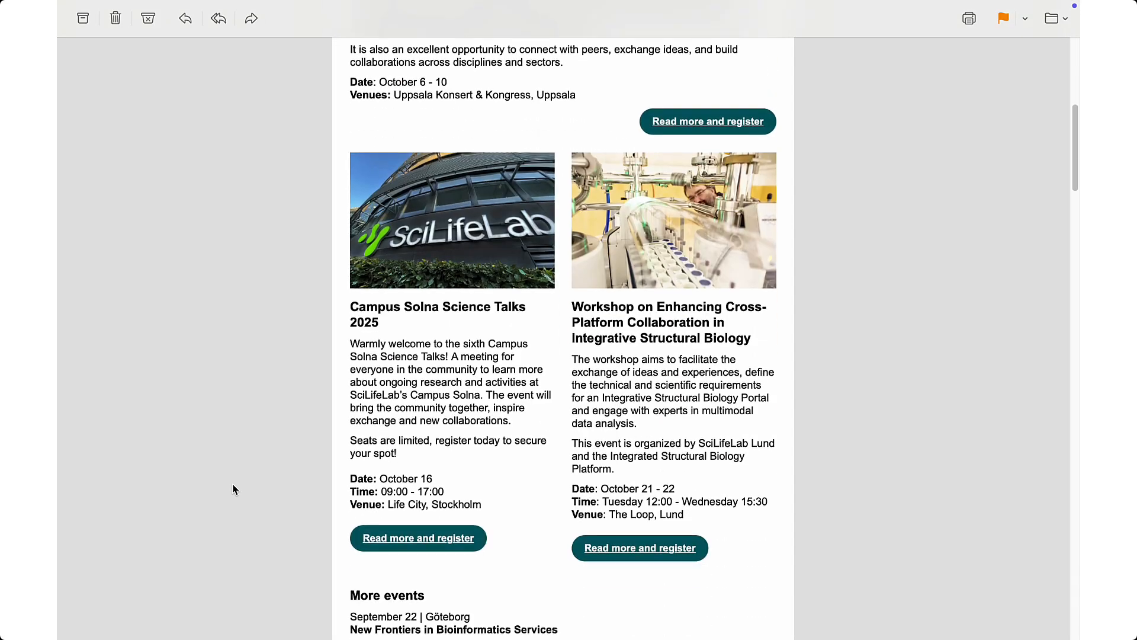
{"action": "scroll", "coordinate": [233, 489], "scroll_direction": "down", "scroll_amount": 15}
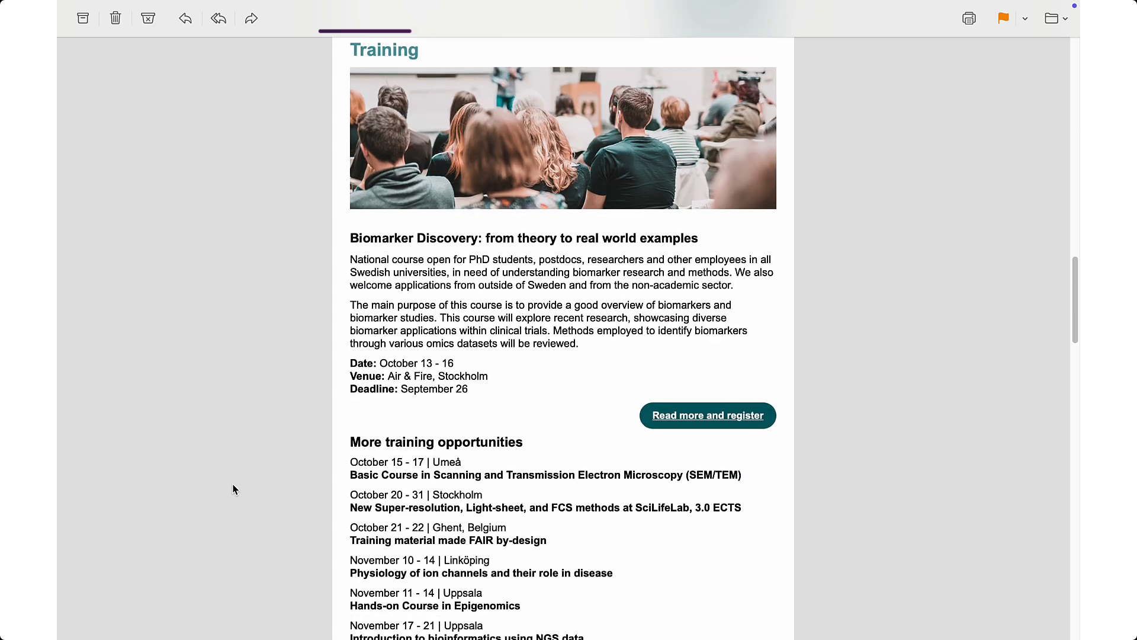